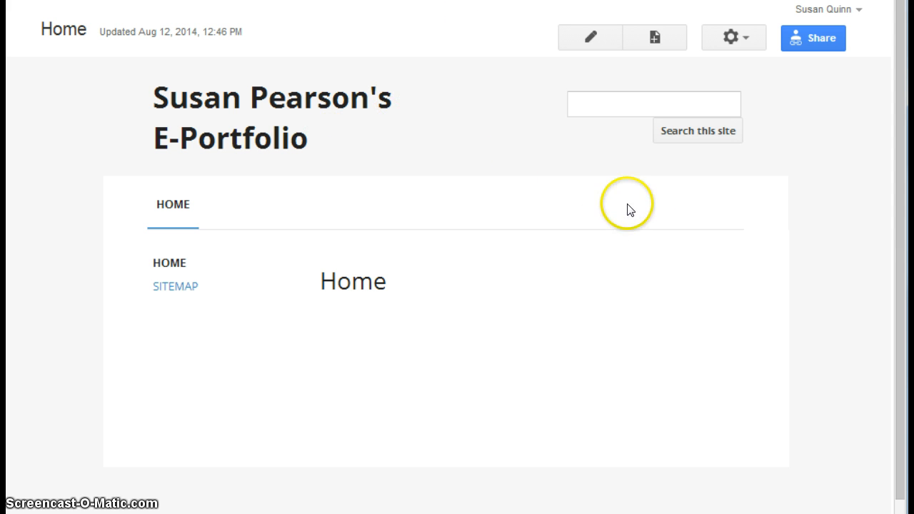
Step: Open the site's management settings and show the theme, color and font options
{"action": "left_click", "coordinate": [745, 41]}
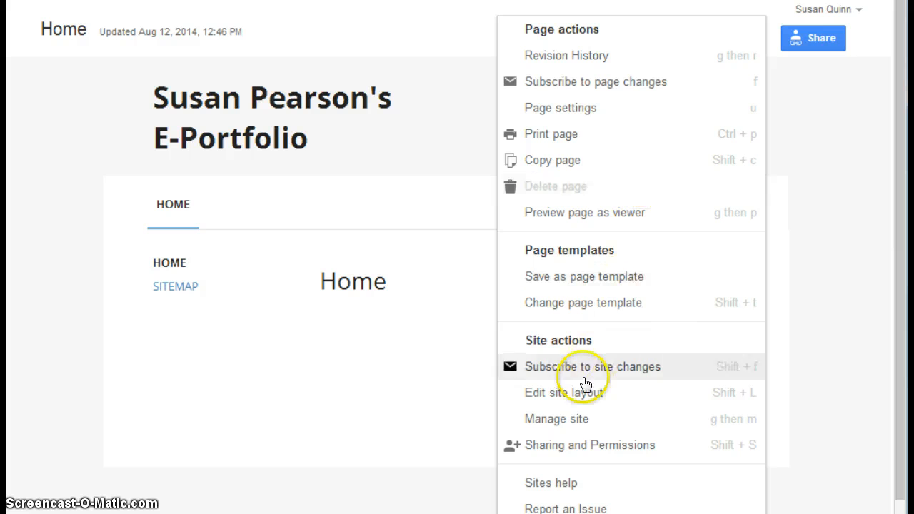
{"action": "left_click", "coordinate": [585, 423]}
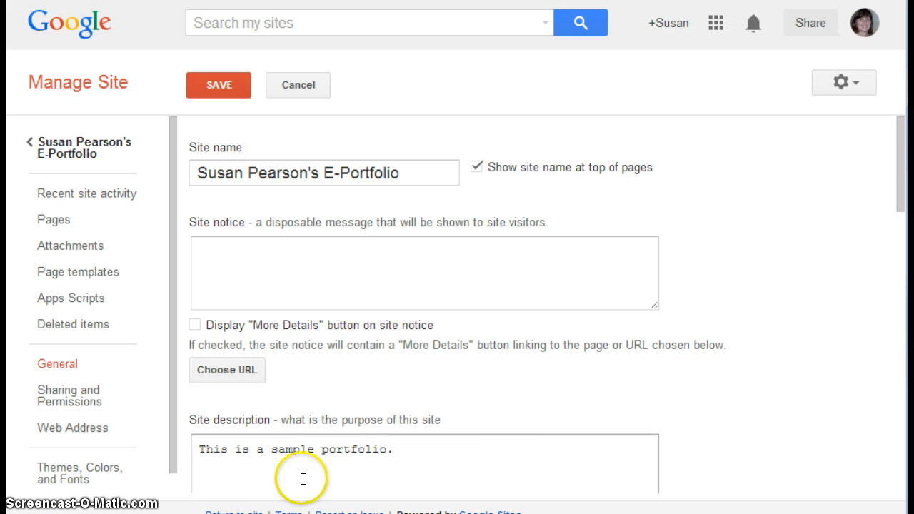
{"action": "left_click", "coordinate": [68, 477]}
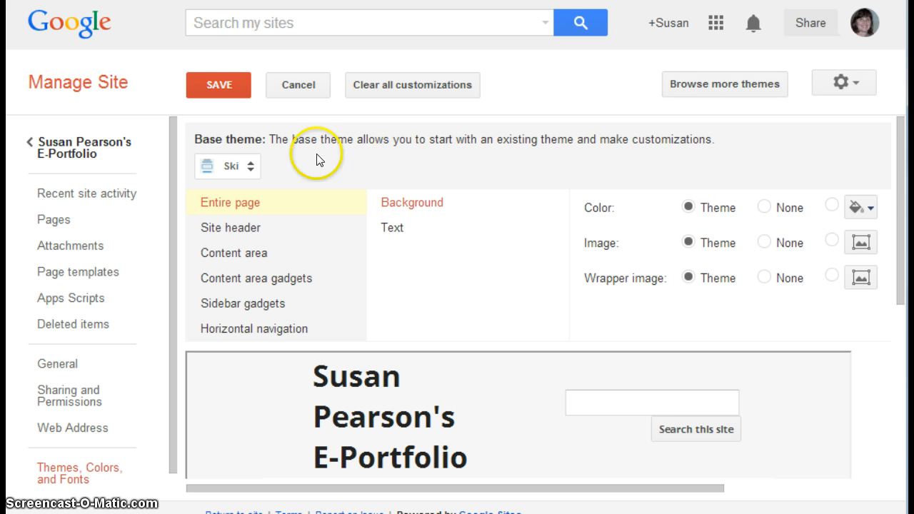
Step: Try the Ember base theme on the site and check its preview
{"action": "left_click", "coordinate": [250, 168]}
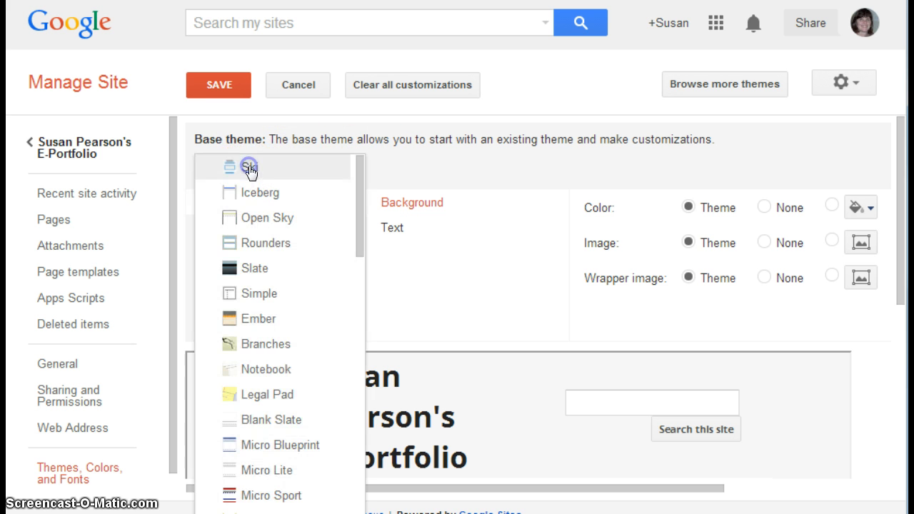
{"action": "left_click", "coordinate": [258, 319]}
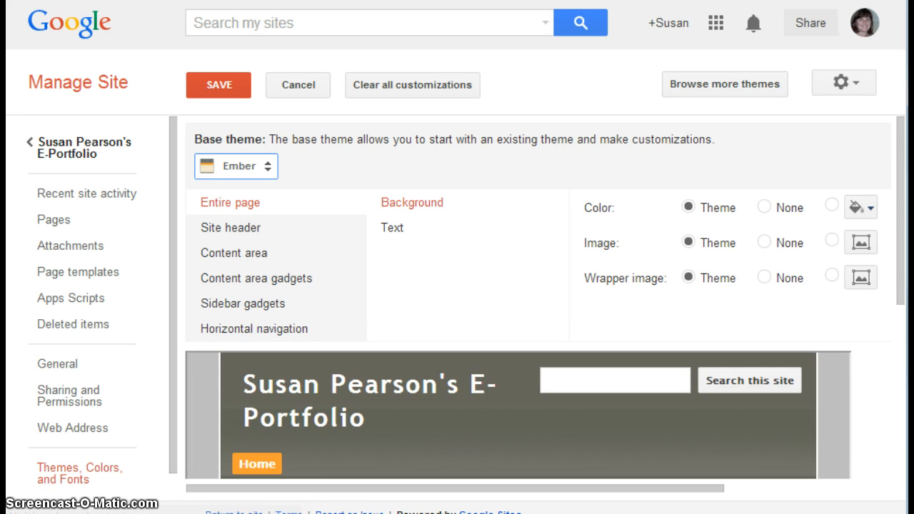
{"action": "mouse_move", "coordinate": [902, 223]}
{"action": "left_mouse_down"}
{"action": "mouse_move", "coordinate": [893, 354]}
{"action": "mouse_move", "coordinate": [902, 225]}
{"action": "left_mouse_up"}
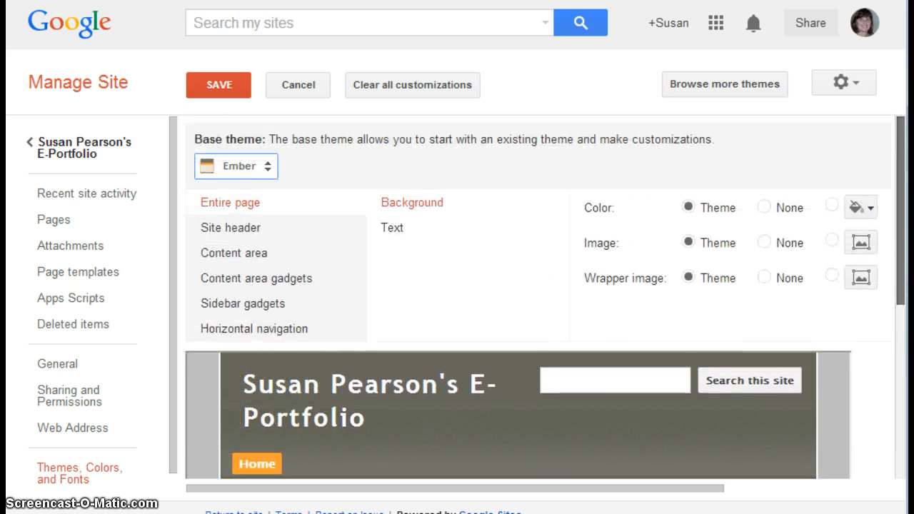
Step: Change the base theme to Solitude: Cherry and check how the site header looks in the preview
{"action": "left_click", "coordinate": [265, 165]}
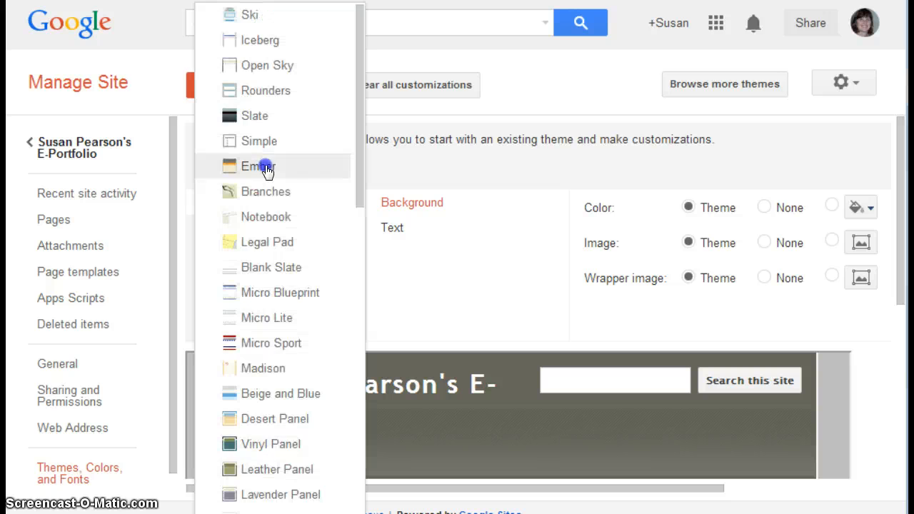
{"action": "left_click_drag", "start_coordinate": [354, 160], "coordinate": [351, 280]}
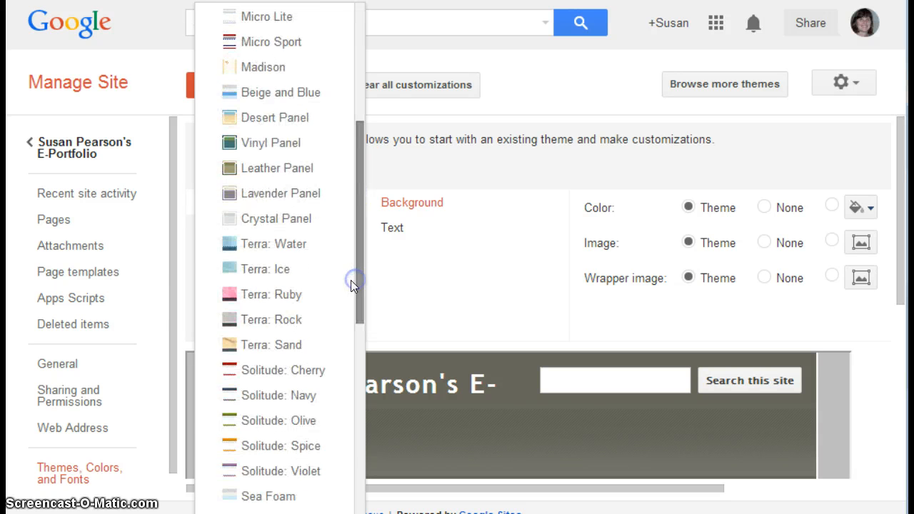
{"action": "left_click", "coordinate": [234, 370]}
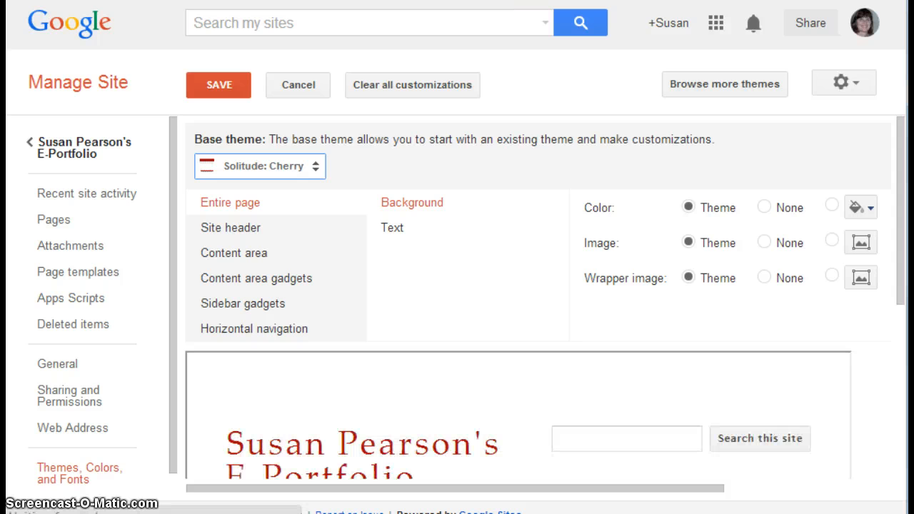
{"action": "left_click_drag", "start_coordinate": [904, 224], "coordinate": [905, 192]}
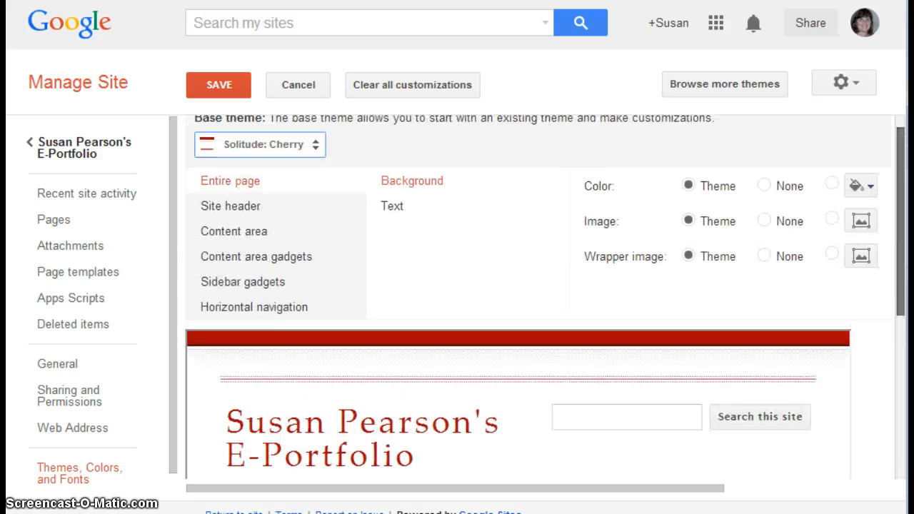
Step: Switch the base theme to Horizon and examine the header, sidebar and content area in the preview
{"action": "left_click", "coordinate": [315, 171]}
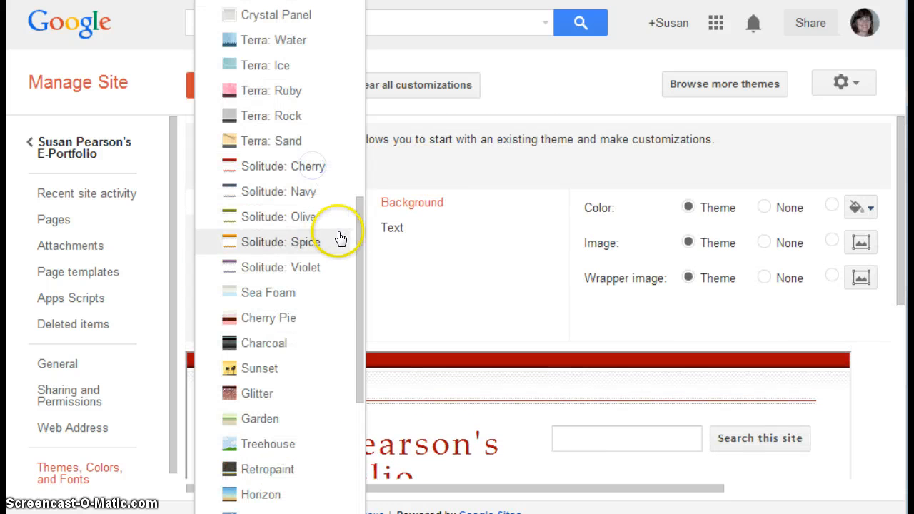
{"action": "left_click_drag", "start_coordinate": [362, 243], "coordinate": [363, 327]}
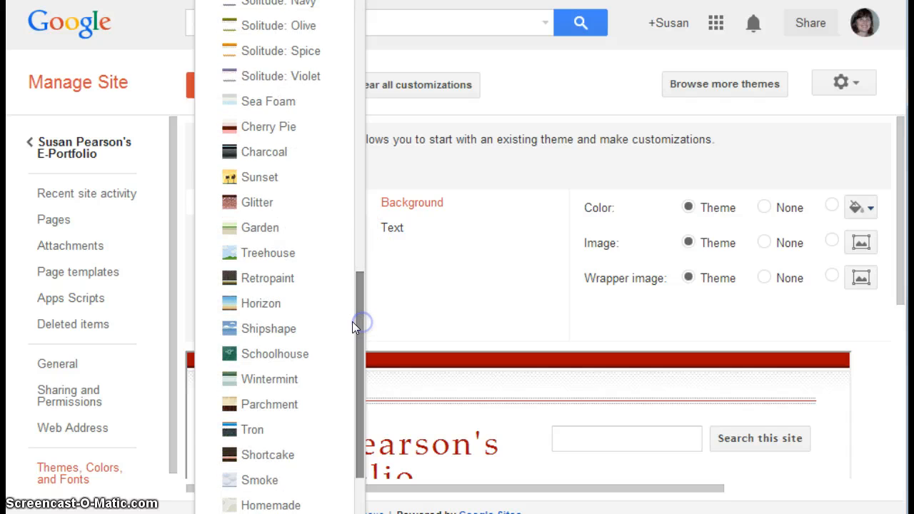
{"action": "left_click", "coordinate": [236, 303]}
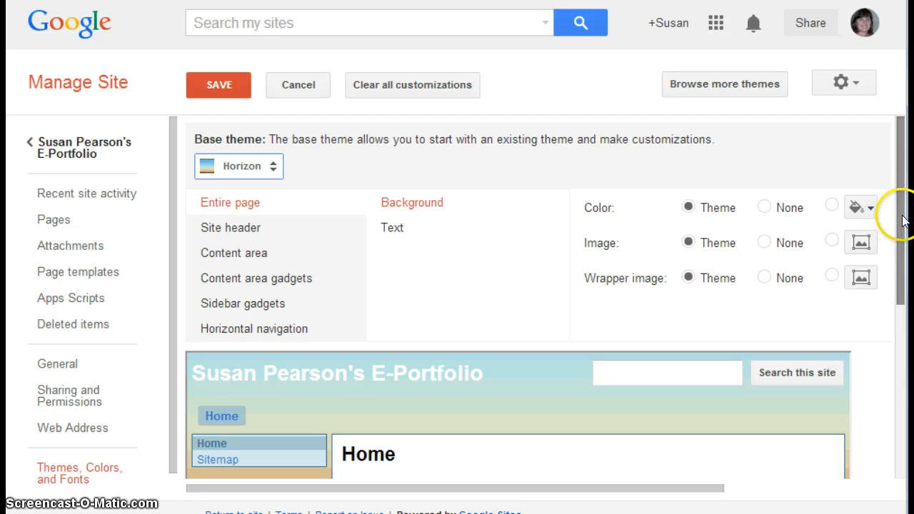
{"action": "left_click_drag", "start_coordinate": [903, 222], "coordinate": [903, 393]}
{"action": "scroll", "coordinate": [550, 296], "scroll_direction": "up", "scroll_amount": 5}
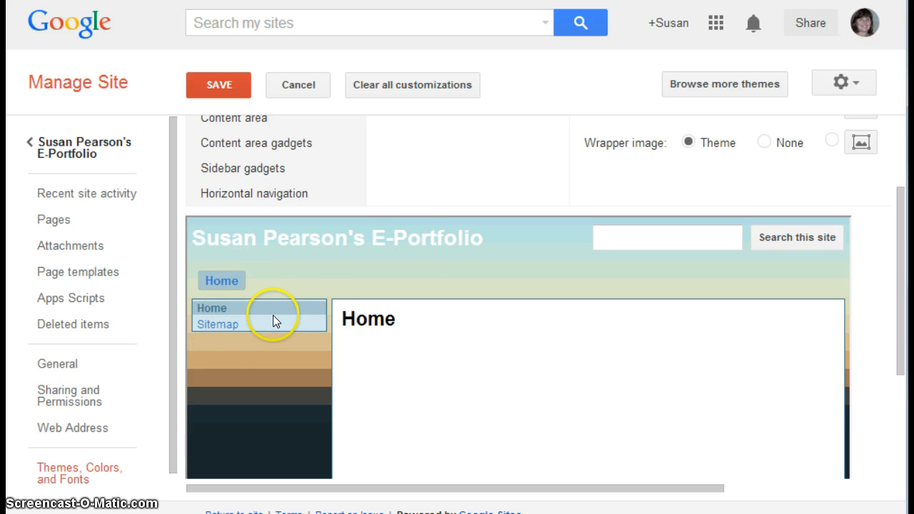
{"action": "left_click_drag", "start_coordinate": [894, 254], "coordinate": [897, 203]}
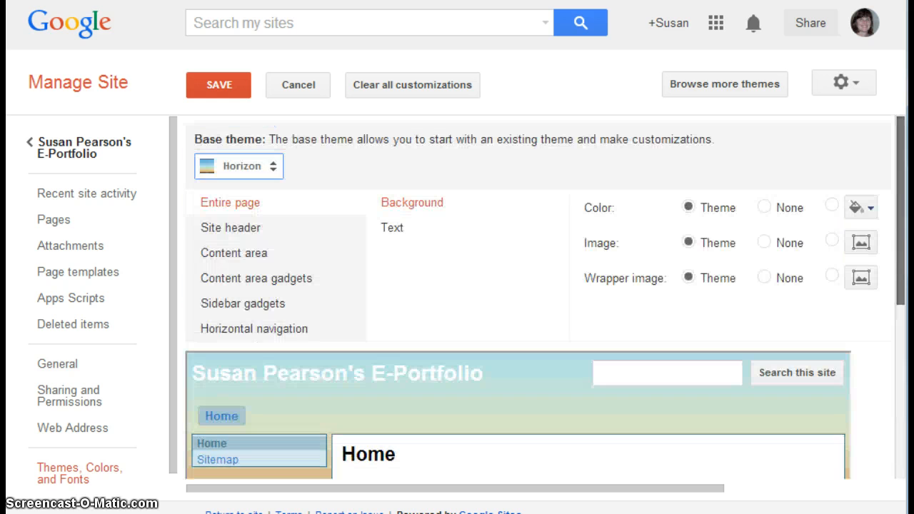
Step: Try the Smoke base theme and look over the whole page preview down to the footer
{"action": "left_click", "coordinate": [272, 165]}
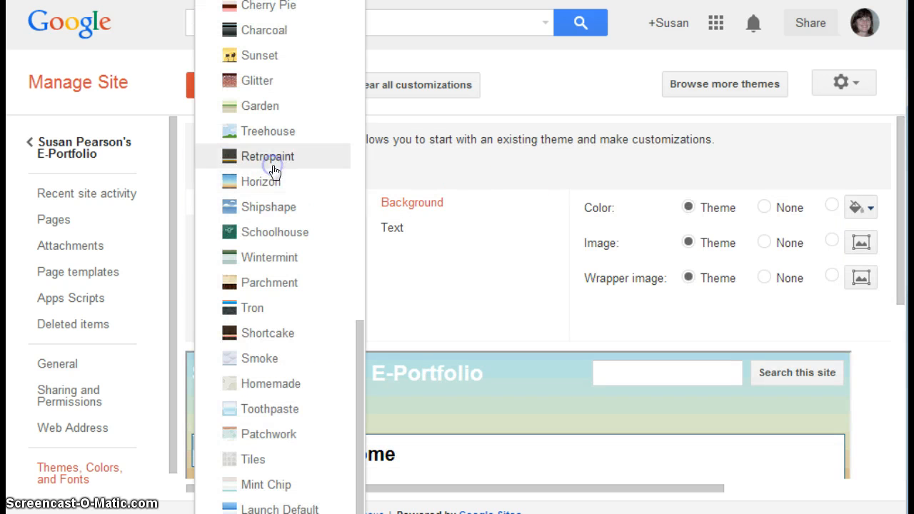
{"action": "left_click", "coordinate": [263, 359]}
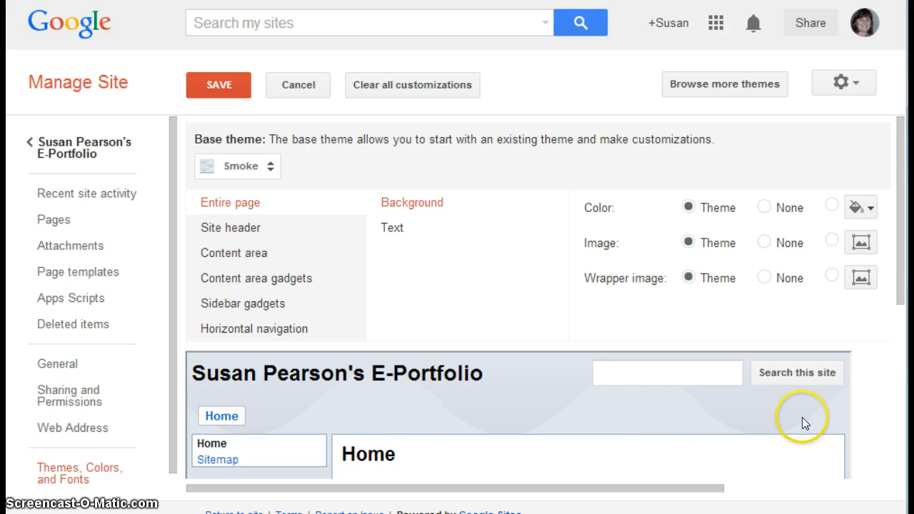
{"action": "left_click_drag", "start_coordinate": [904, 272], "coordinate": [897, 398]}
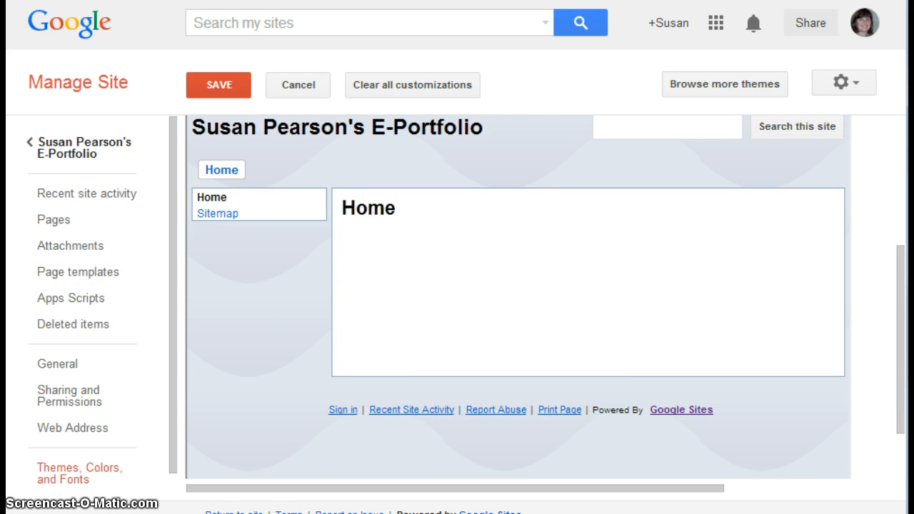
{"action": "left_click_drag", "start_coordinate": [902, 360], "coordinate": [902, 229]}
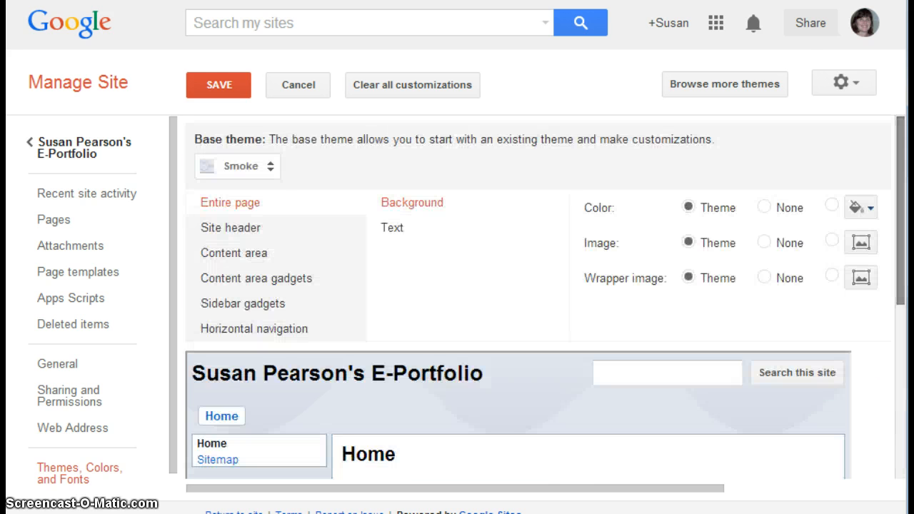
Step: Return the site's base theme to Ski
{"action": "left_click", "coordinate": [270, 167]}
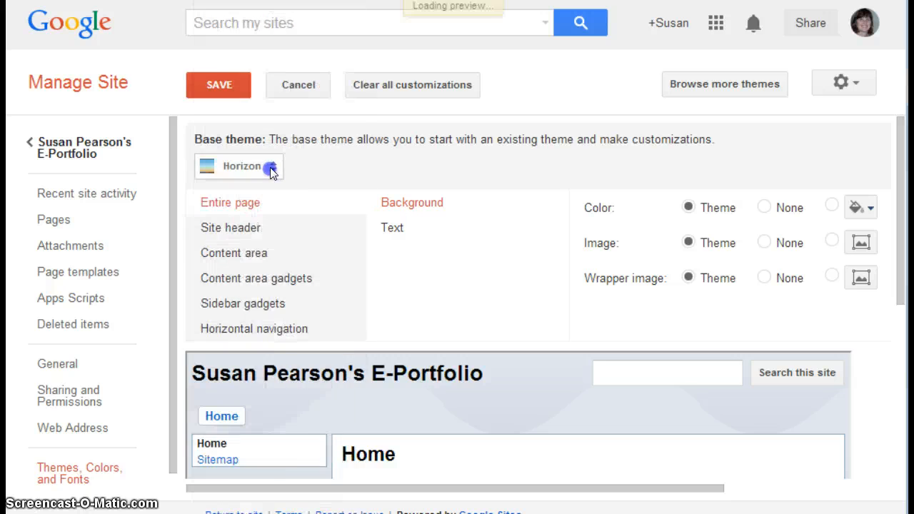
{"action": "left_click", "coordinate": [271, 162]}
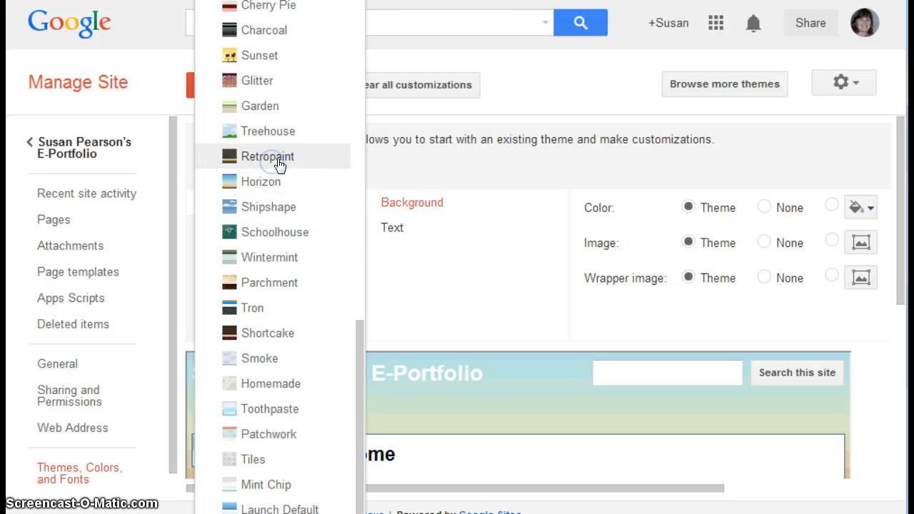
{"action": "left_click_drag", "start_coordinate": [355, 396], "coordinate": [364, 19]}
{"action": "left_click", "coordinate": [248, 13]}
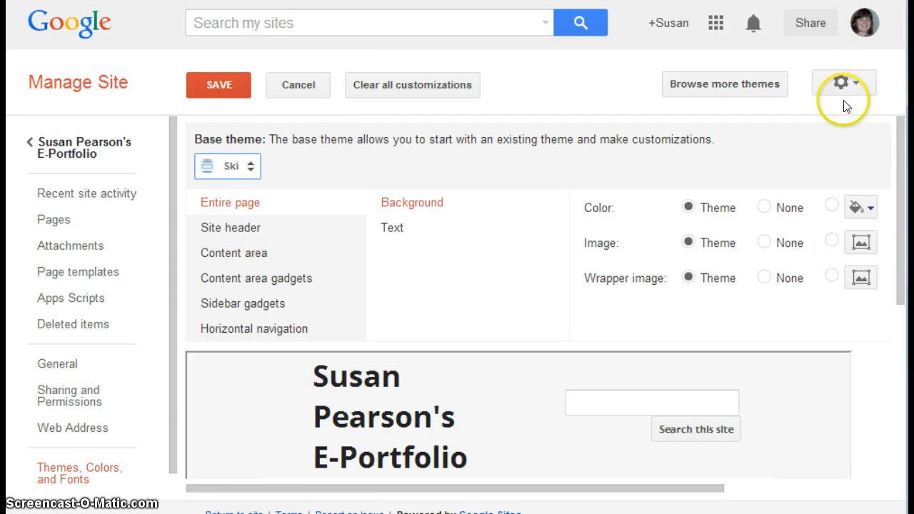
{"action": "mouse_move", "coordinate": [901, 197]}
{"action": "left_mouse_down"}
{"action": "mouse_move", "coordinate": [901, 368]}
{"action": "mouse_move", "coordinate": [906, 189]}
{"action": "left_mouse_up"}
{"action": "left_click_drag", "start_coordinate": [903, 153], "coordinate": [903, 135]}
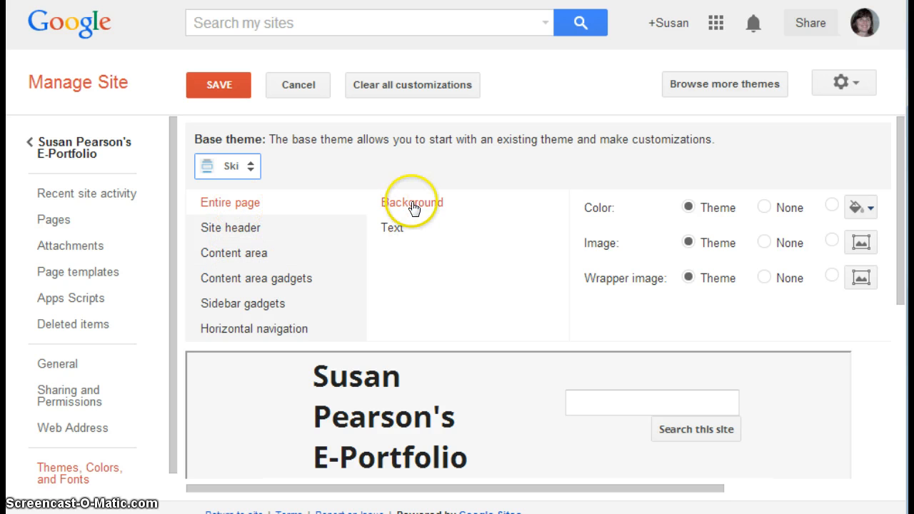
Step: Review the customization options for the entire page, site header, content area, content and sidebar gadgets, and horizontal navigation
{"action": "left_click", "coordinate": [396, 230]}
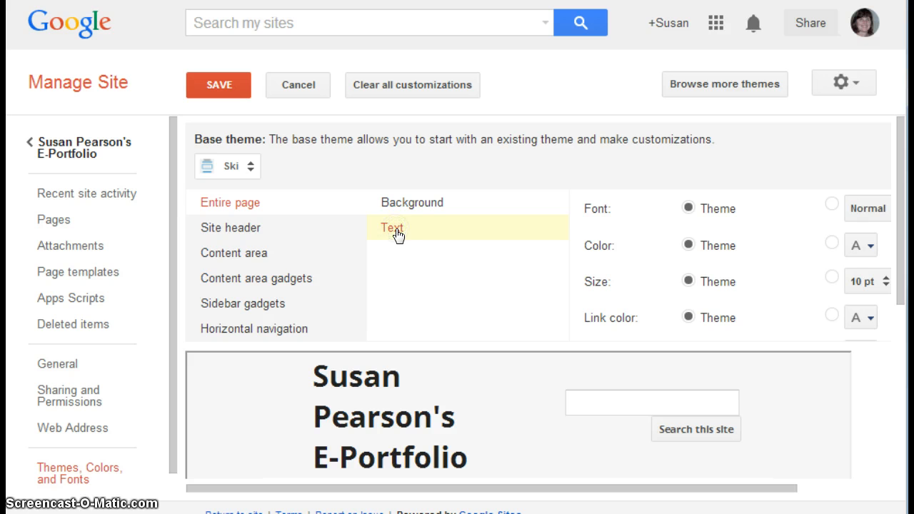
{"action": "left_click", "coordinate": [249, 230]}
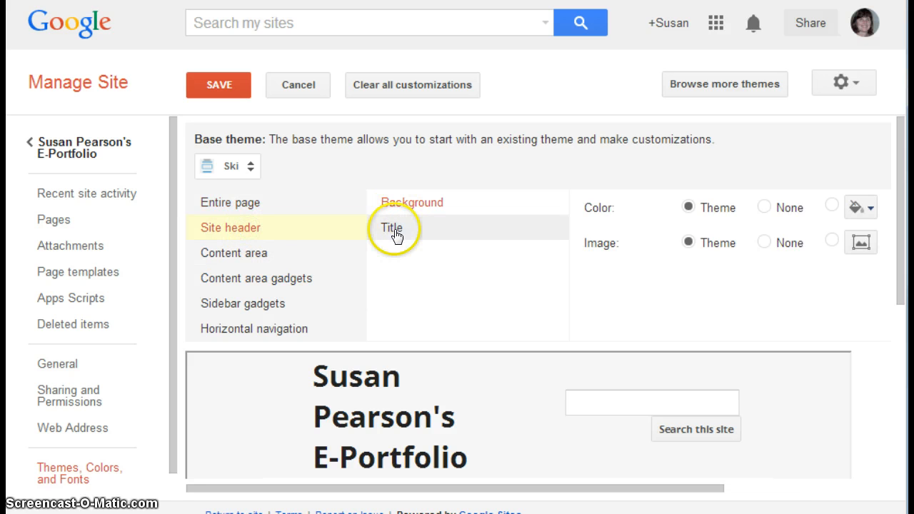
{"action": "left_click", "coordinate": [254, 253]}
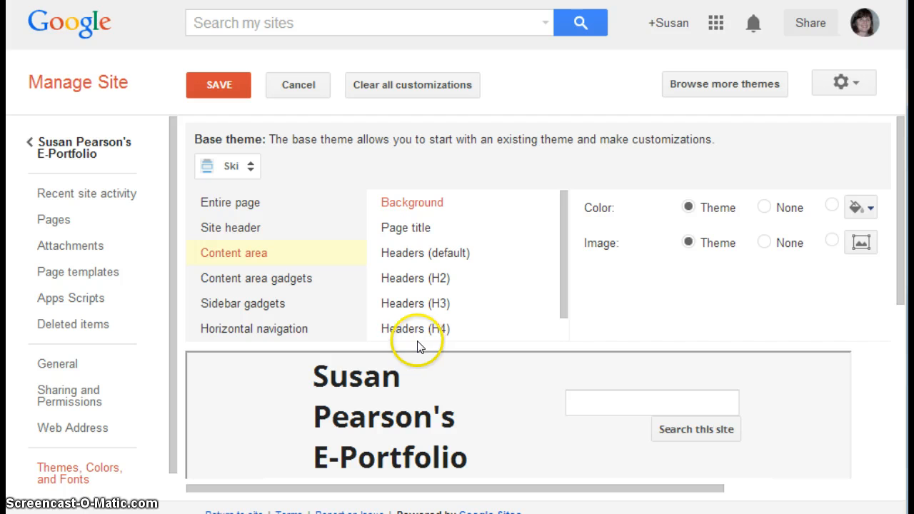
{"action": "left_click", "coordinate": [262, 280]}
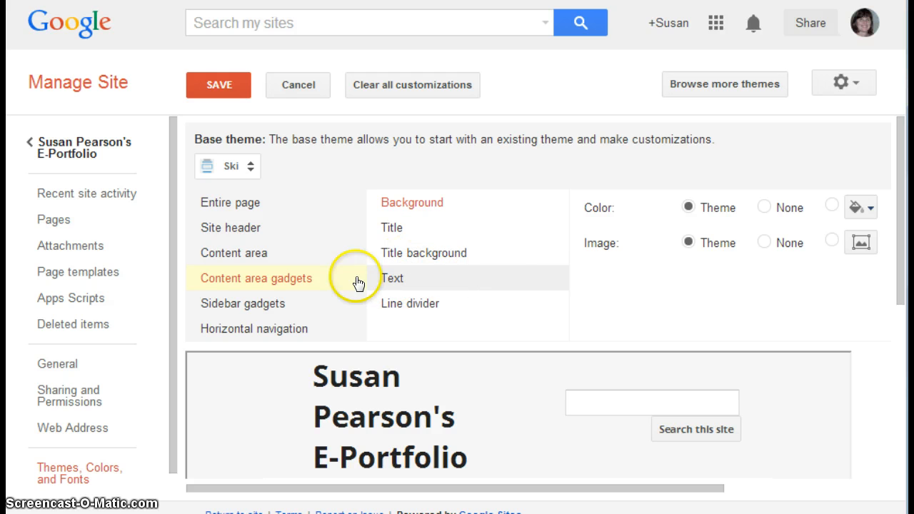
{"action": "left_click", "coordinate": [269, 305]}
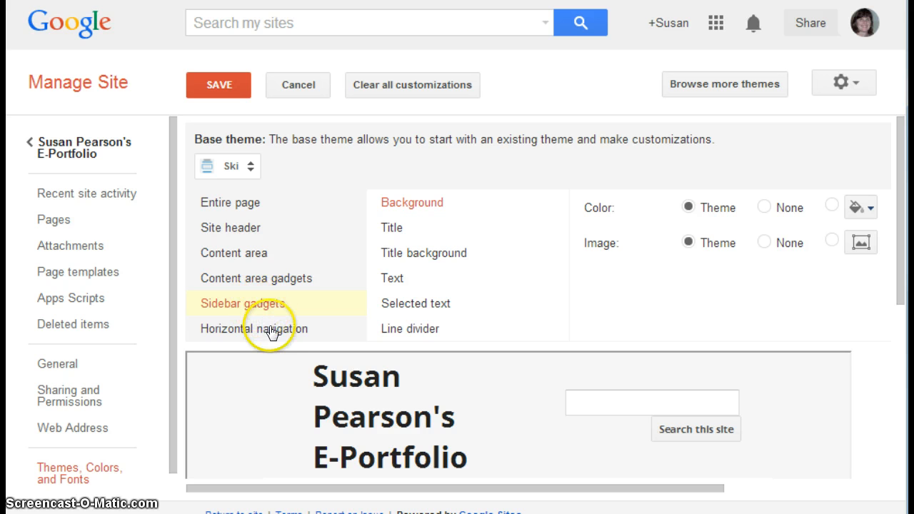
{"action": "left_click", "coordinate": [271, 332]}
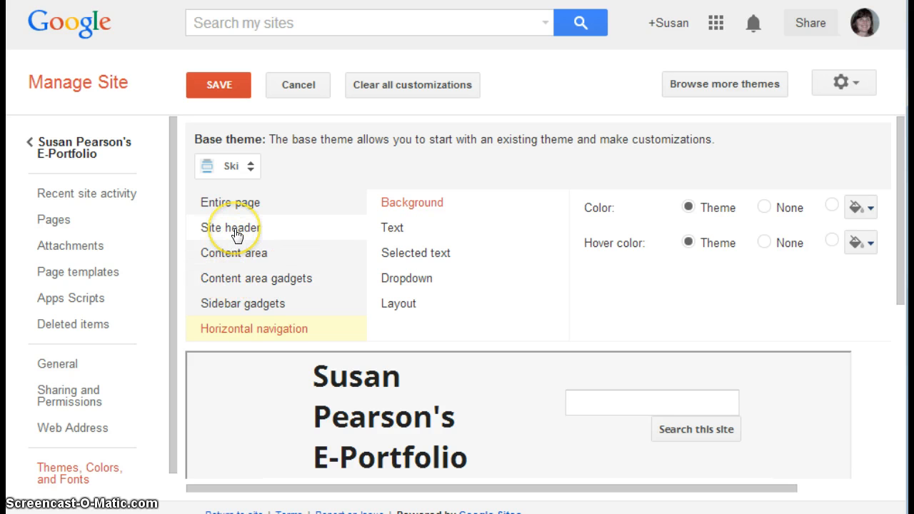
{"action": "double_click", "coordinate": [235, 253]}
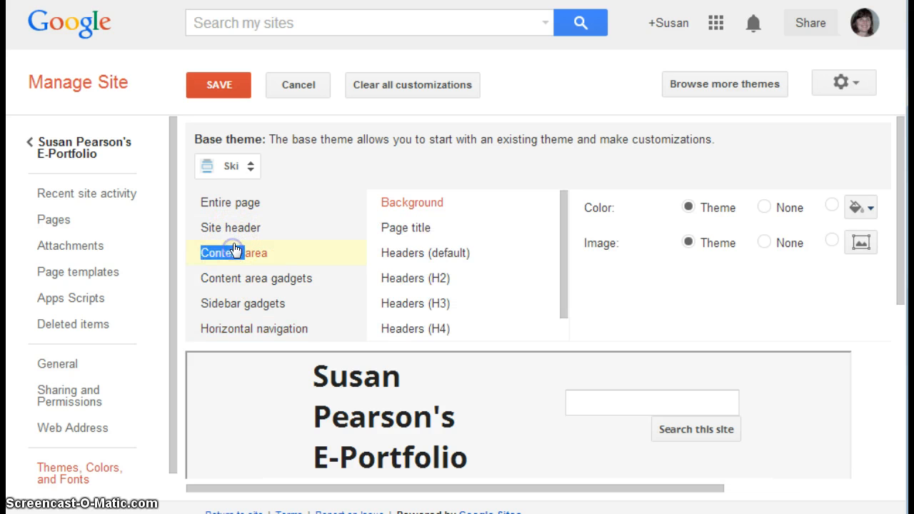
{"action": "left_click", "coordinate": [236, 201]}
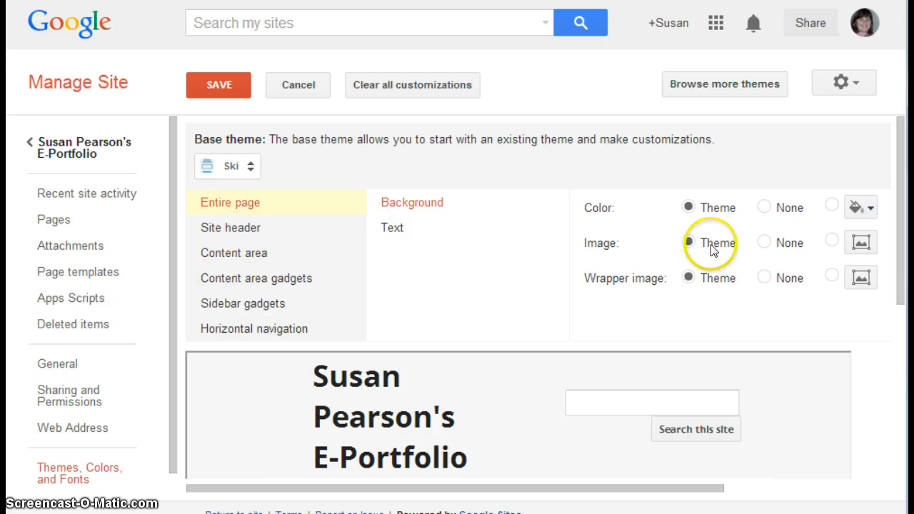
Step: Examine the full home page preview with the Ski theme, including its navigation, sidebar and content area
{"action": "left_click_drag", "start_coordinate": [901, 183], "coordinate": [900, 315]}
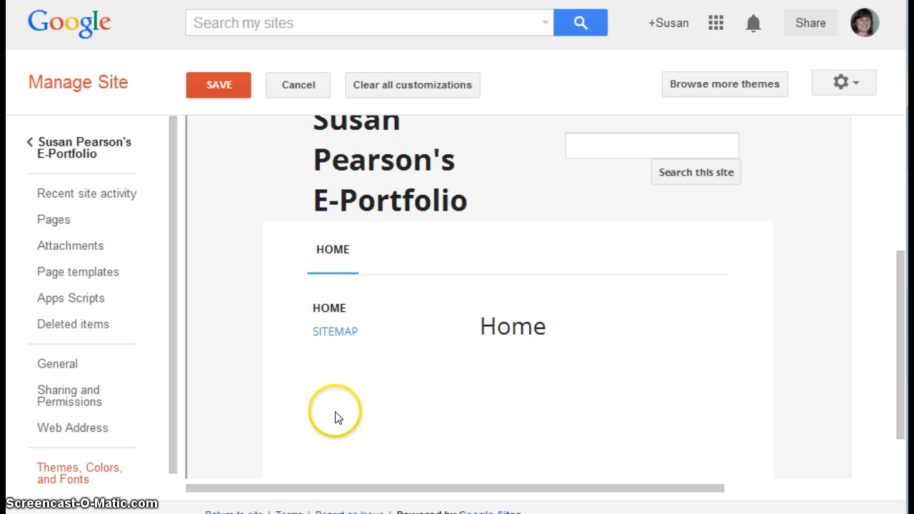
{"action": "left_click", "coordinate": [897, 346]}
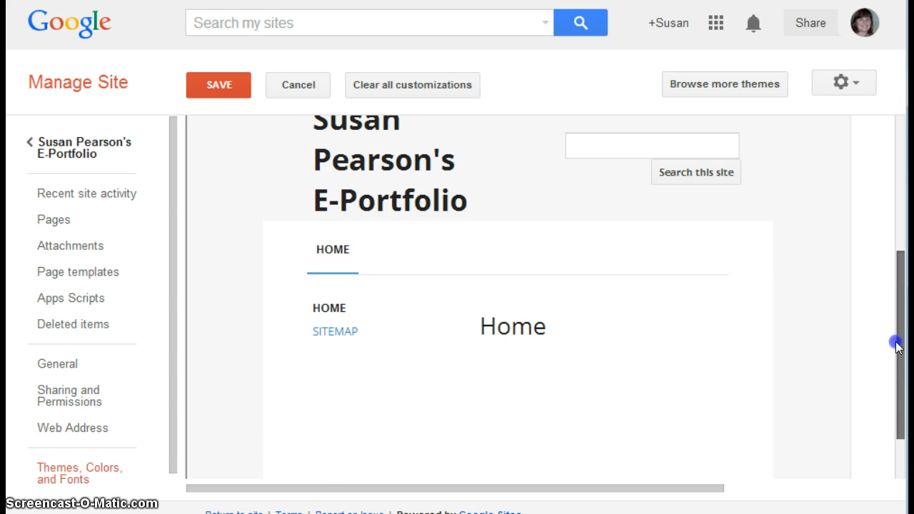
{"action": "left_click_drag", "start_coordinate": [897, 345], "coordinate": [898, 482]}
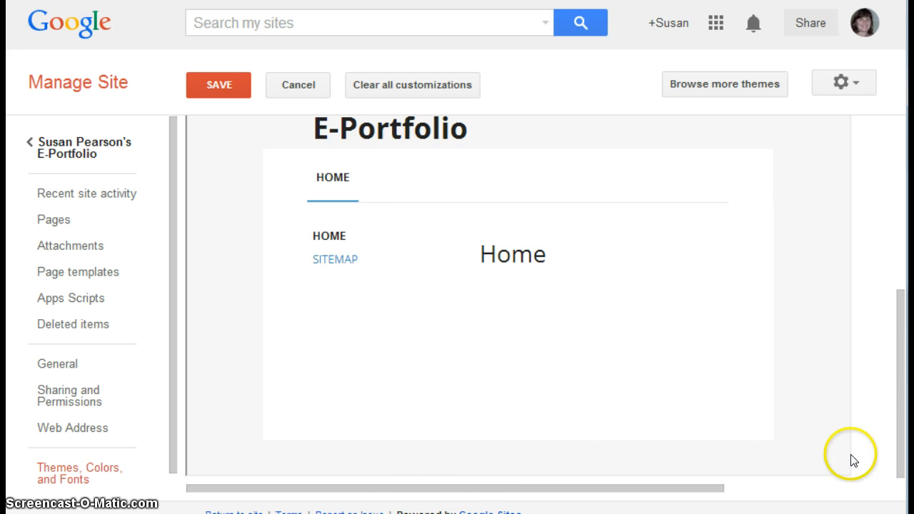
{"action": "left_click_drag", "start_coordinate": [901, 429], "coordinate": [901, 250]}
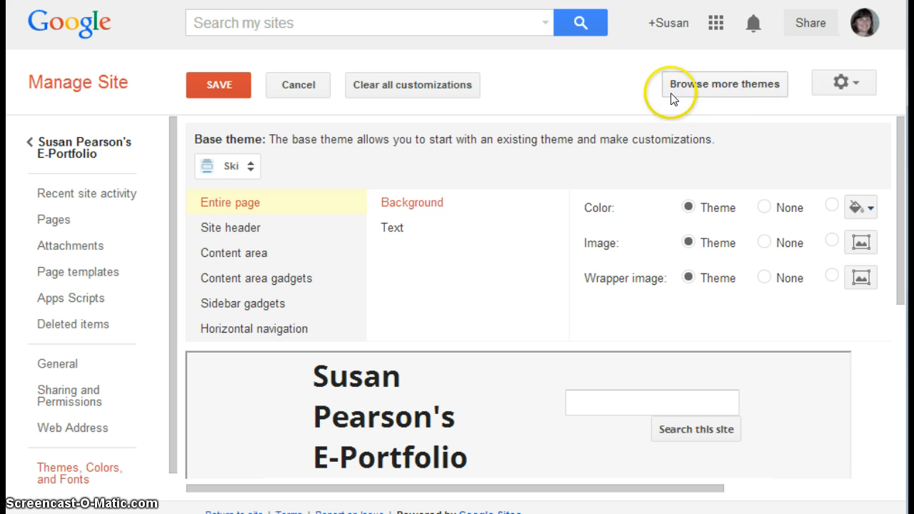
Step: Open the site template gallery and browse the Featured, Business collaboration, Activities & events, and Schools & education categories
{"action": "left_click", "coordinate": [718, 87]}
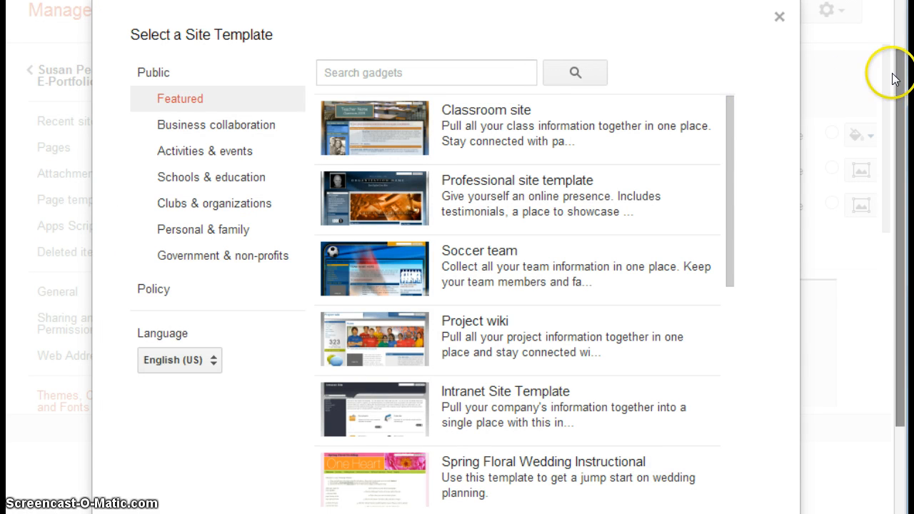
{"action": "left_click", "coordinate": [902, 95]}
{"action": "left_click_drag", "start_coordinate": [903, 95], "coordinate": [892, 52]}
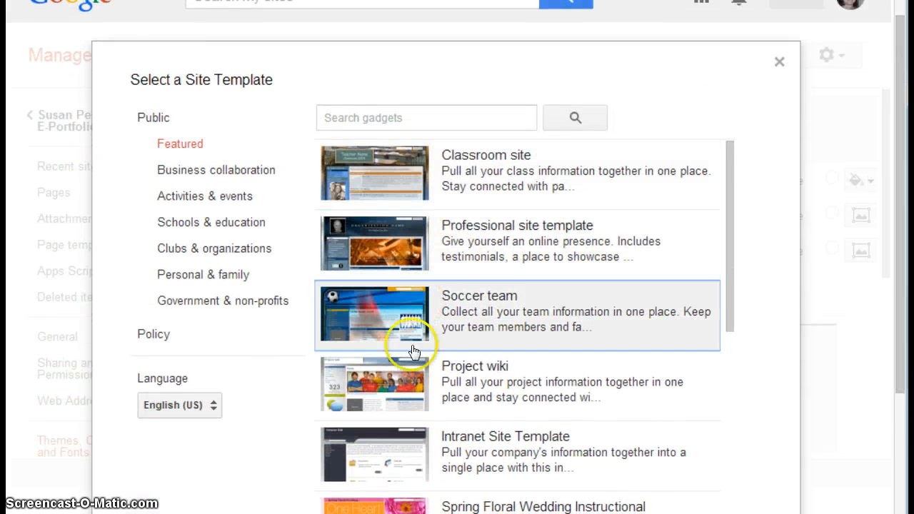
{"action": "scroll", "coordinate": [416, 461], "scroll_direction": "down", "scroll_amount": 3}
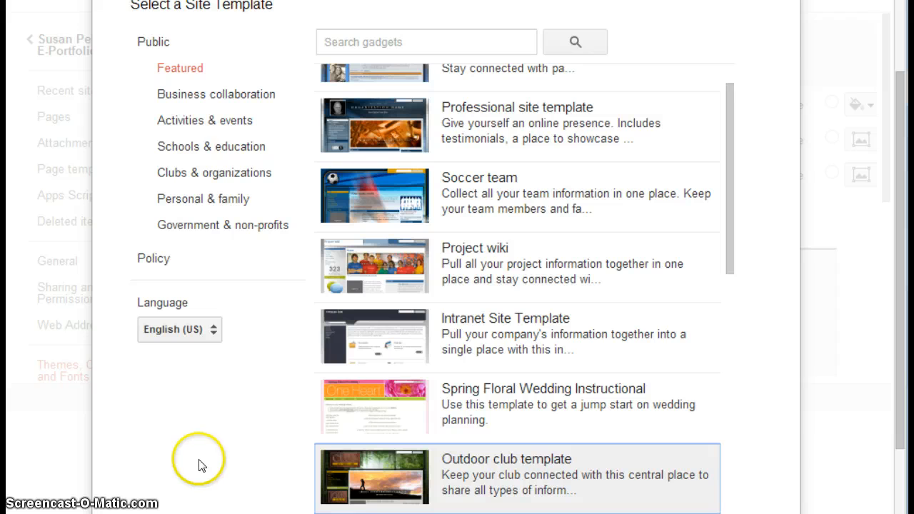
{"action": "left_click", "coordinate": [227, 98]}
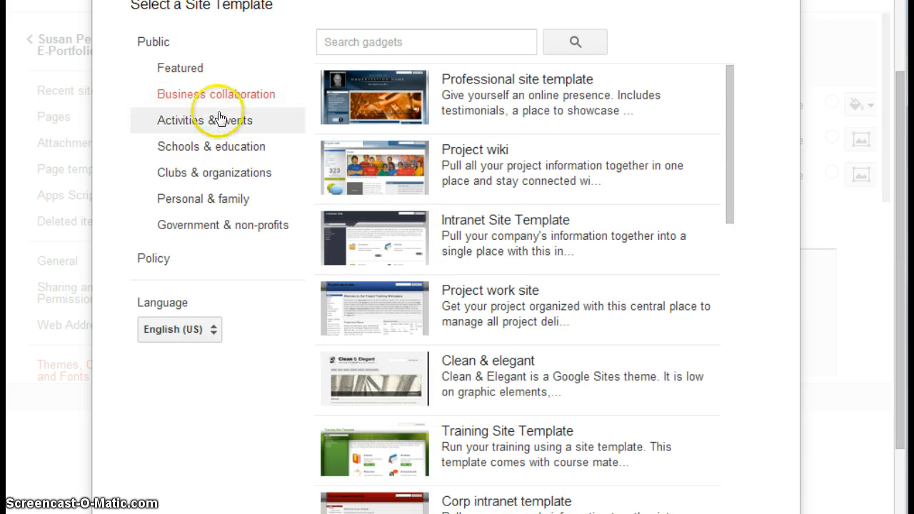
{"action": "left_click", "coordinate": [219, 120]}
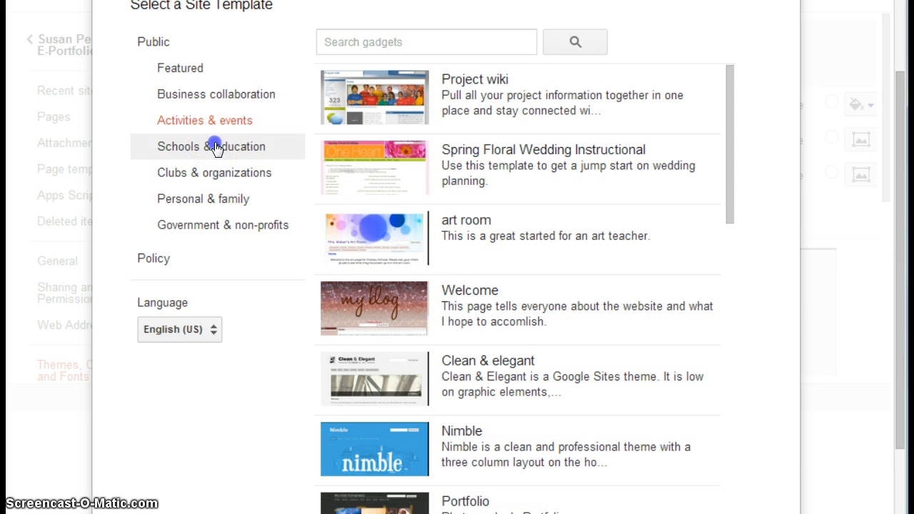
{"action": "left_click", "coordinate": [216, 146]}
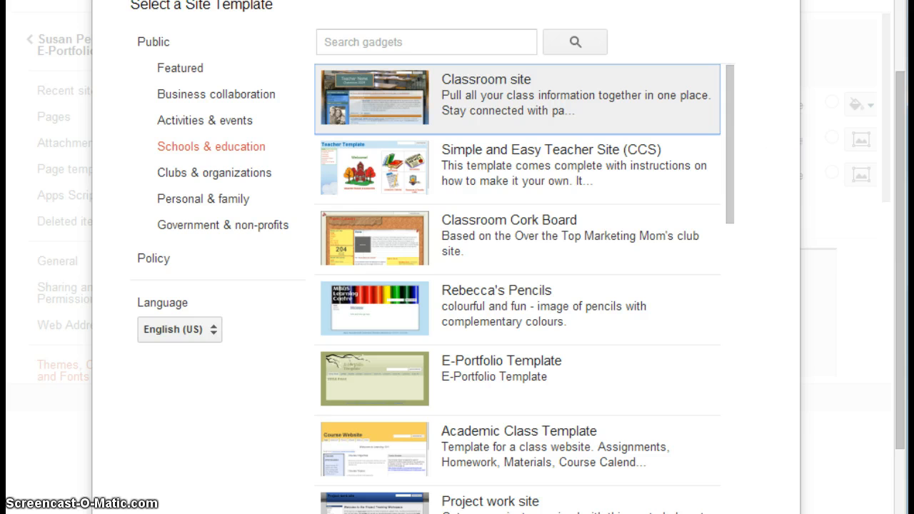
Step: Look through the Schools & education templates, from Classroom site down to Student Website
{"action": "mouse_move", "coordinate": [727, 187]}
{"action": "left_mouse_down"}
{"action": "mouse_move", "coordinate": [742, 513]}
{"action": "mouse_move", "coordinate": [728, 494]}
{"action": "mouse_move", "coordinate": [708, 369]}
{"action": "mouse_move", "coordinate": [703, 249]}
{"action": "left_mouse_up"}
{"action": "left_click", "coordinate": [703, 249]}
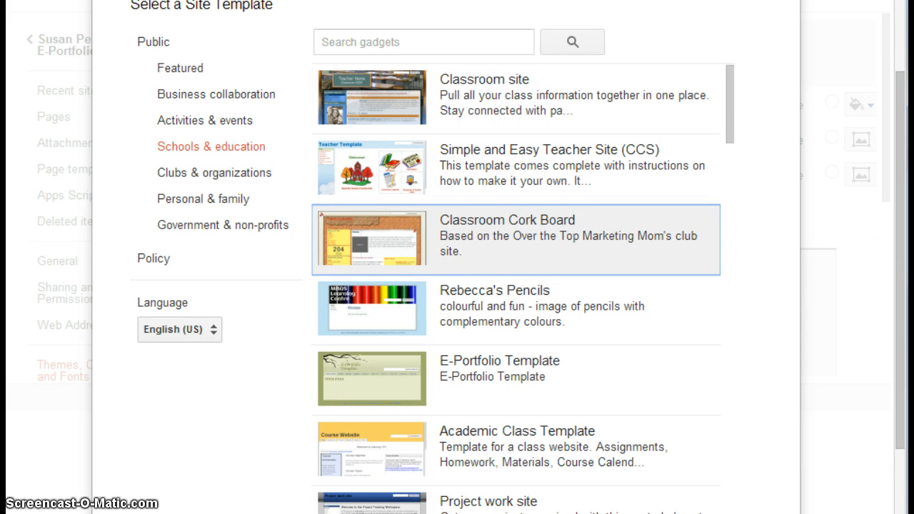
{"action": "left_click", "coordinate": [718, 438]}
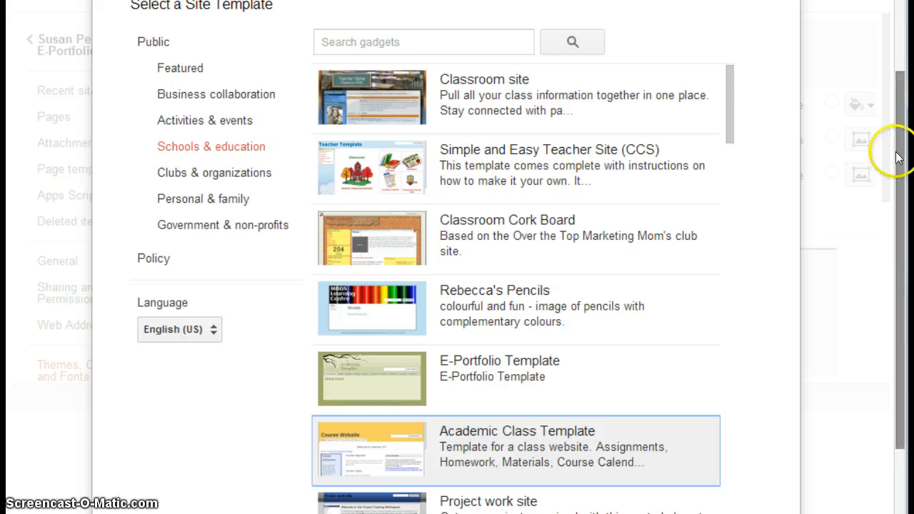
{"action": "left_click_drag", "start_coordinate": [889, 154], "coordinate": [891, 271]}
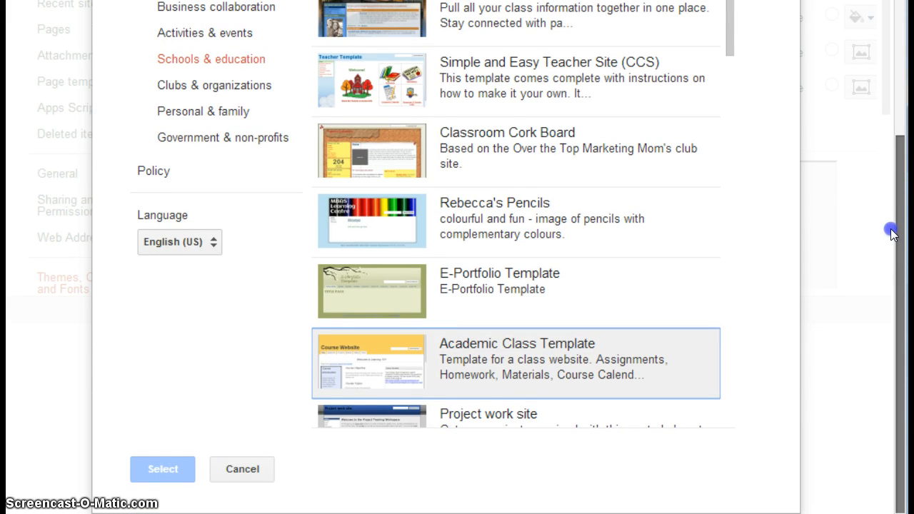
{"action": "left_click_drag", "start_coordinate": [892, 234], "coordinate": [889, 225]}
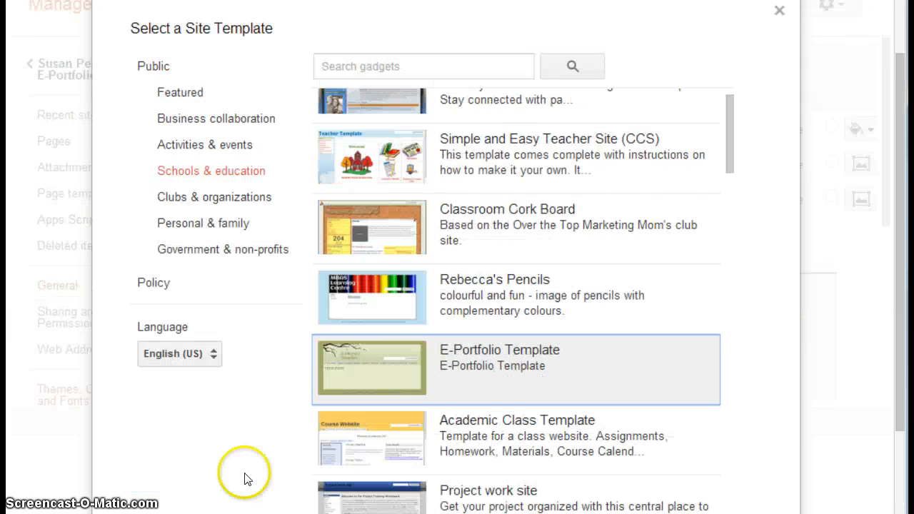
{"action": "left_click", "coordinate": [340, 260]}
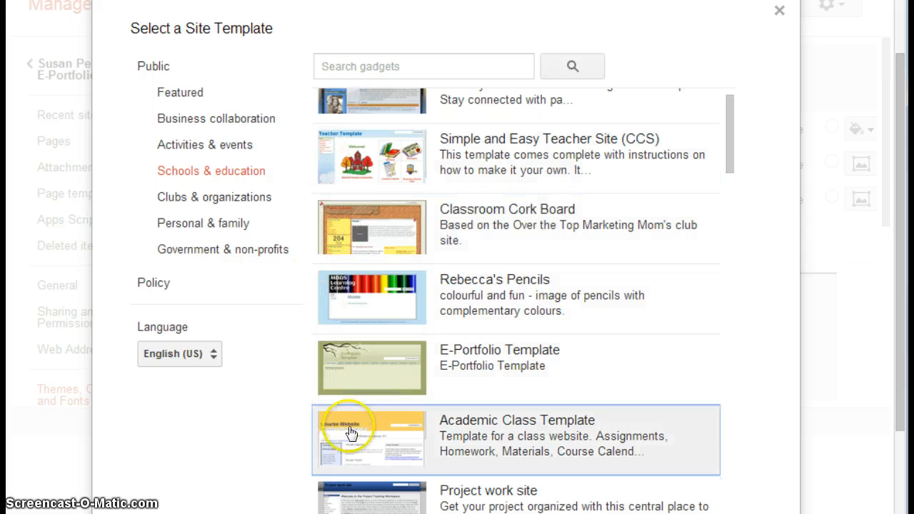
{"action": "left_click_drag", "start_coordinate": [893, 164], "coordinate": [893, 273]}
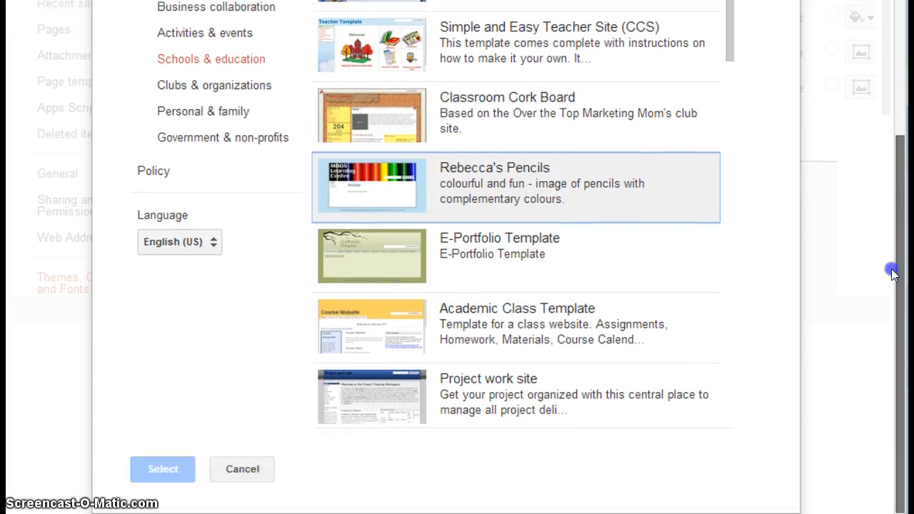
{"action": "key", "text": "Down"}
{"action": "key", "text": "Down"}
{"action": "key", "text": "Down"}
{"action": "key", "text": "Up"}
{"action": "key", "text": "Up"}
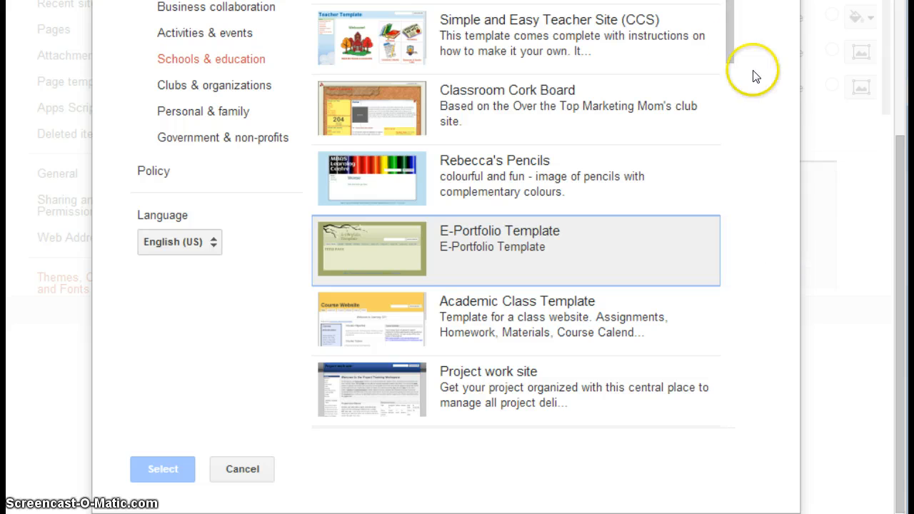
{"action": "left_click_drag", "start_coordinate": [725, 56], "coordinate": [726, 102]}
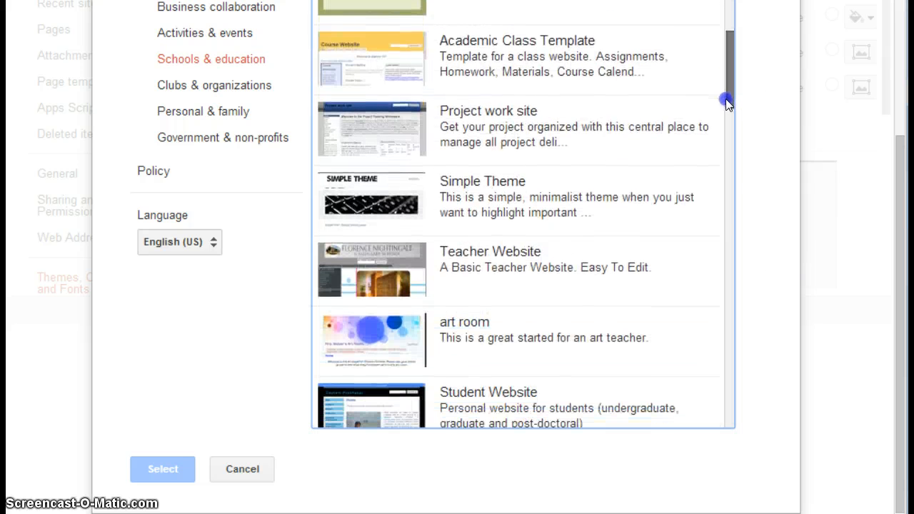
Step: Open the details of the Simple Theme template and its full sample site from the template directory
{"action": "left_click", "coordinate": [357, 194]}
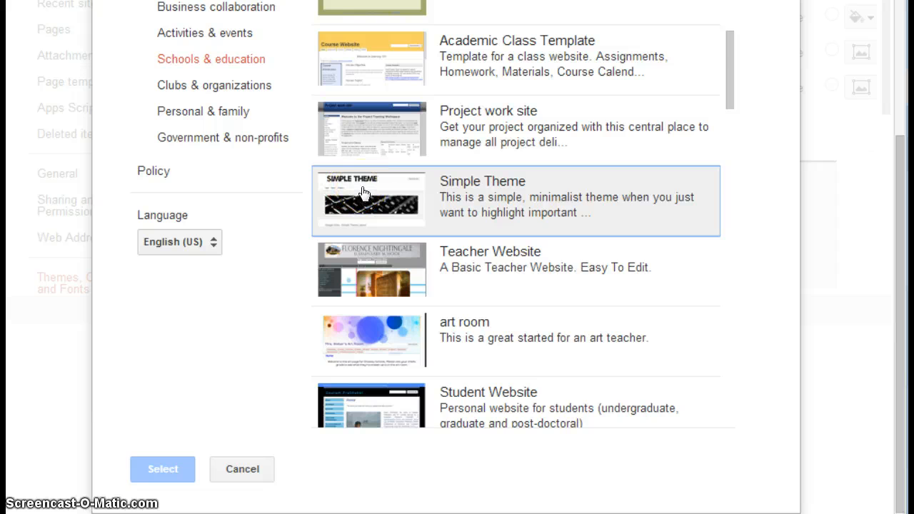
{"action": "left_click", "coordinate": [362, 191]}
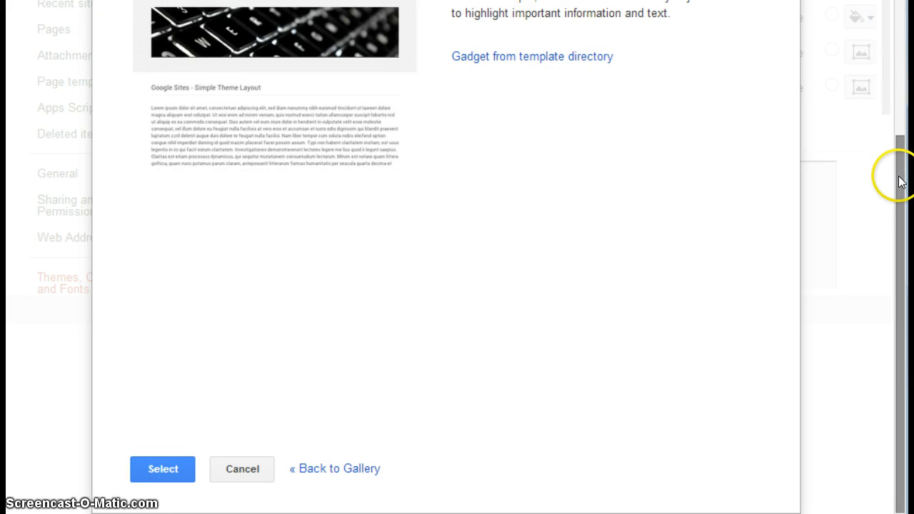
{"action": "left_click_drag", "start_coordinate": [894, 180], "coordinate": [904, 36]}
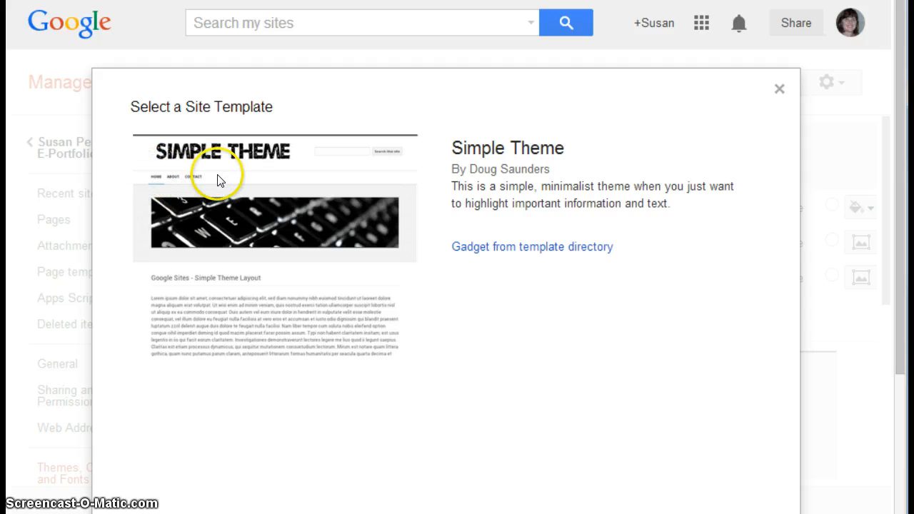
{"action": "left_click", "coordinate": [498, 255]}
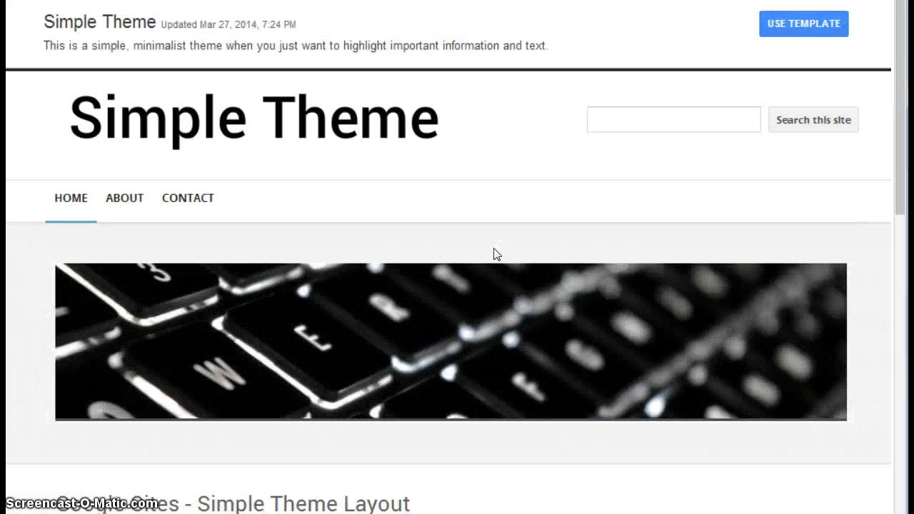
Step: Examine the Simple Theme sample page from its header and banner image down to the footer
{"action": "left_click", "coordinate": [882, 307]}
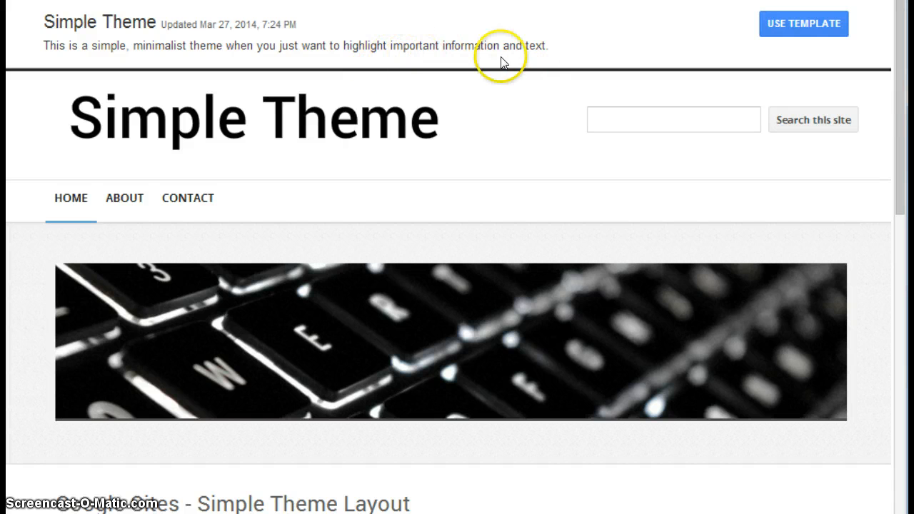
{"action": "left_click", "coordinate": [900, 100]}
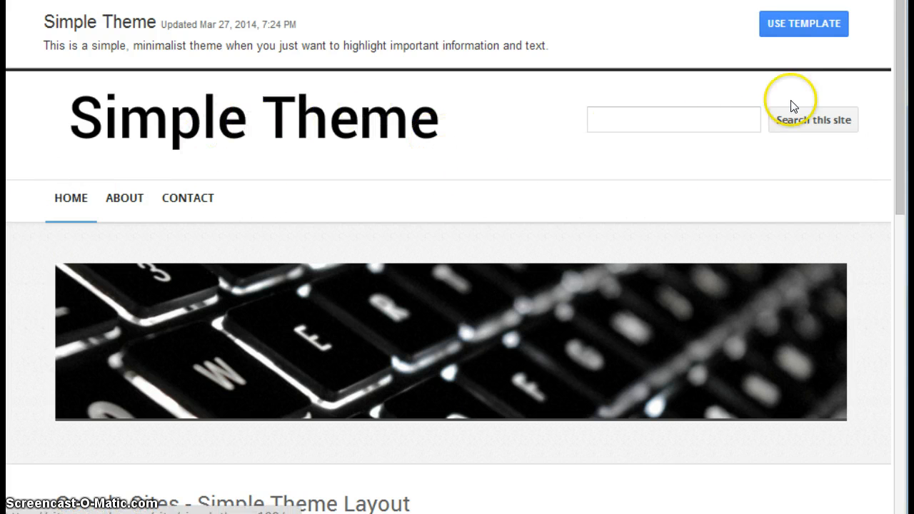
{"action": "left_click_drag", "start_coordinate": [904, 93], "coordinate": [905, 163]}
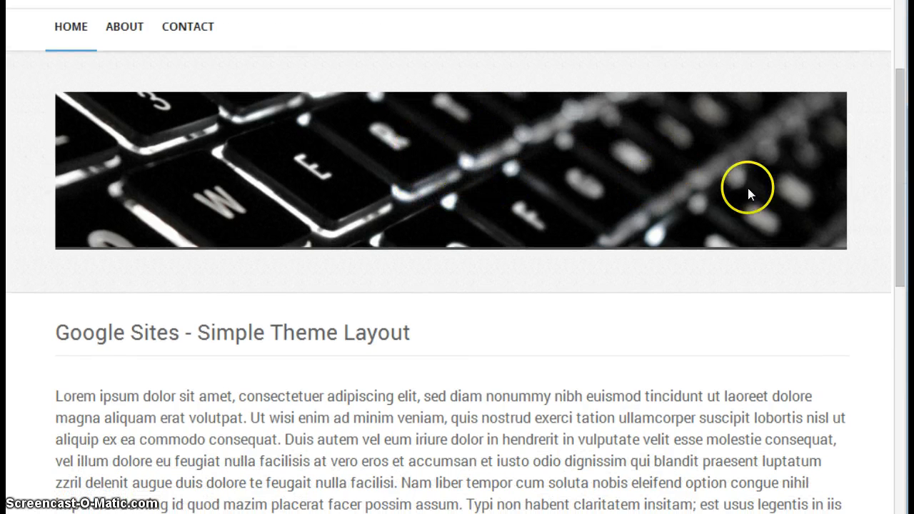
{"action": "left_click_drag", "start_coordinate": [899, 197], "coordinate": [899, 433]}
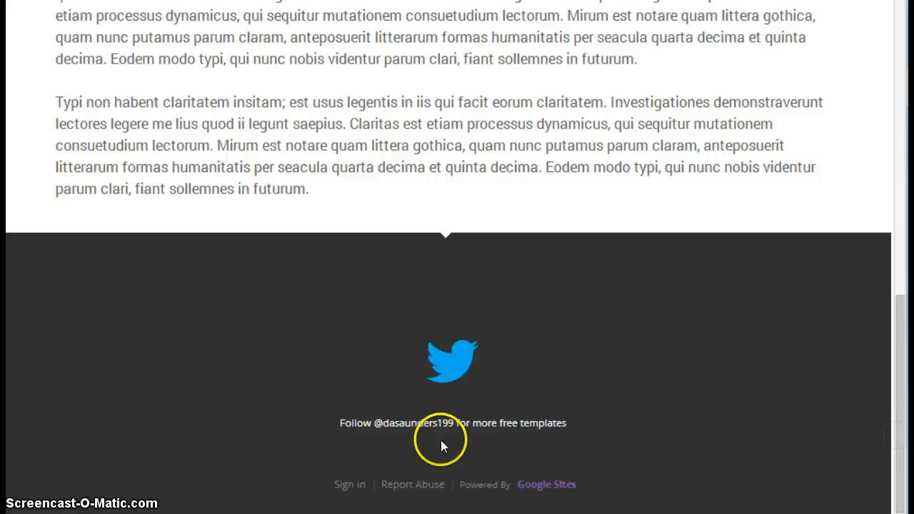
{"action": "left_click", "coordinate": [899, 388]}
{"action": "left_click_drag", "start_coordinate": [899, 388], "coordinate": [800, 50]}
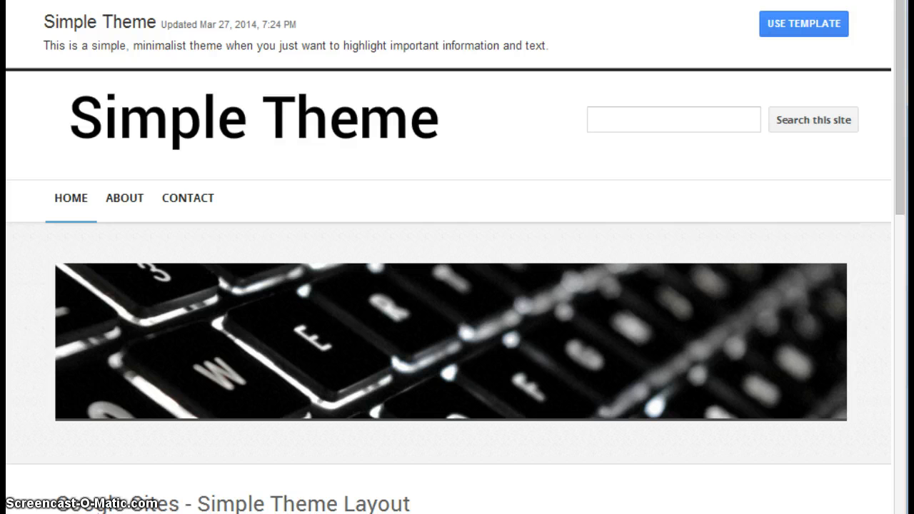
Step: Close the Simple Theme sample site and leave the template gallery without selecting a template
{"action": "key", "text": "ctrl+w"}
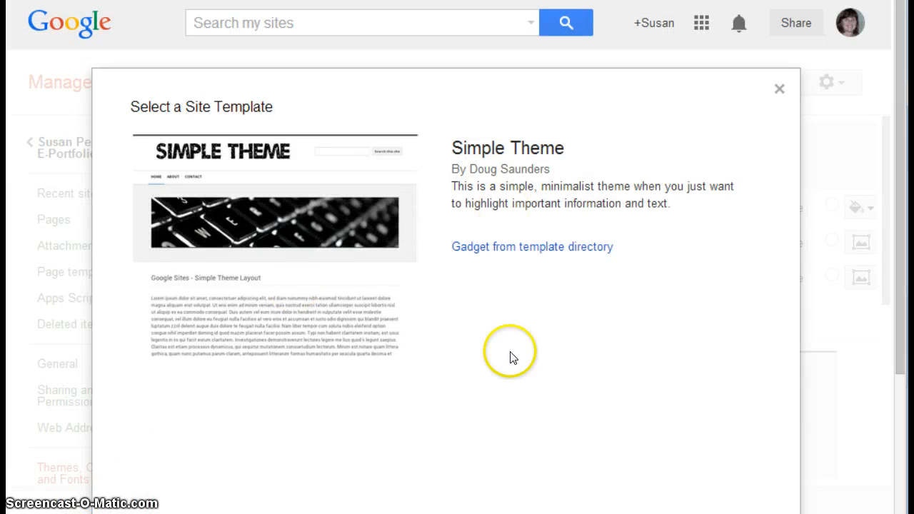
{"action": "left_click_drag", "start_coordinate": [898, 240], "coordinate": [892, 400]}
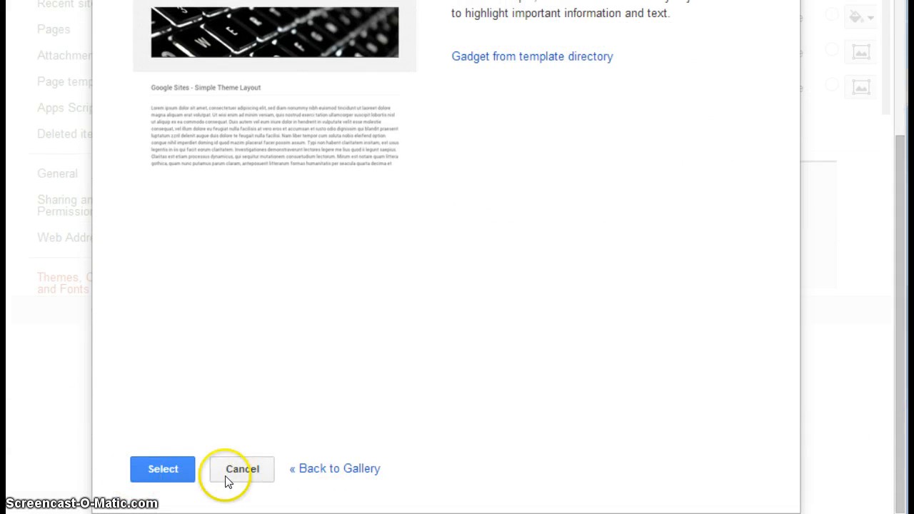
{"action": "left_click", "coordinate": [243, 469]}
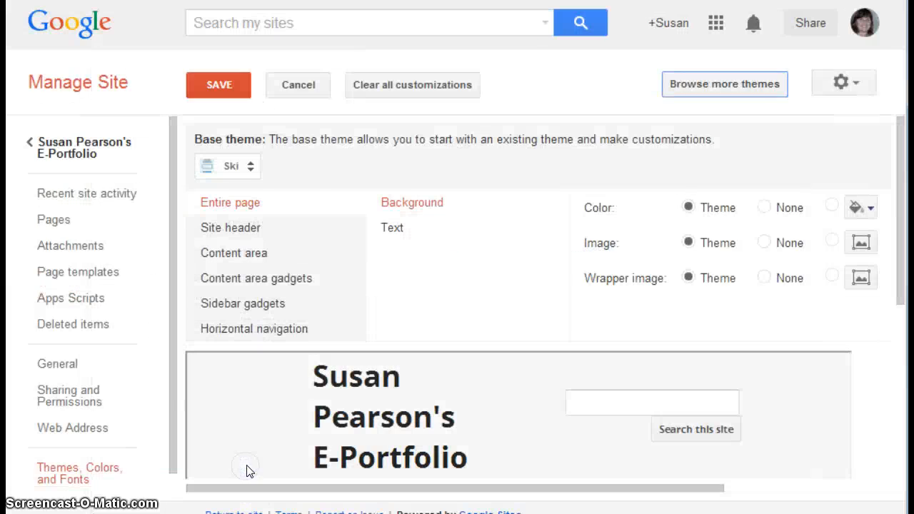
Step: Reopen the site template gallery and browse further down the Schools & education templates
{"action": "left_click", "coordinate": [757, 85]}
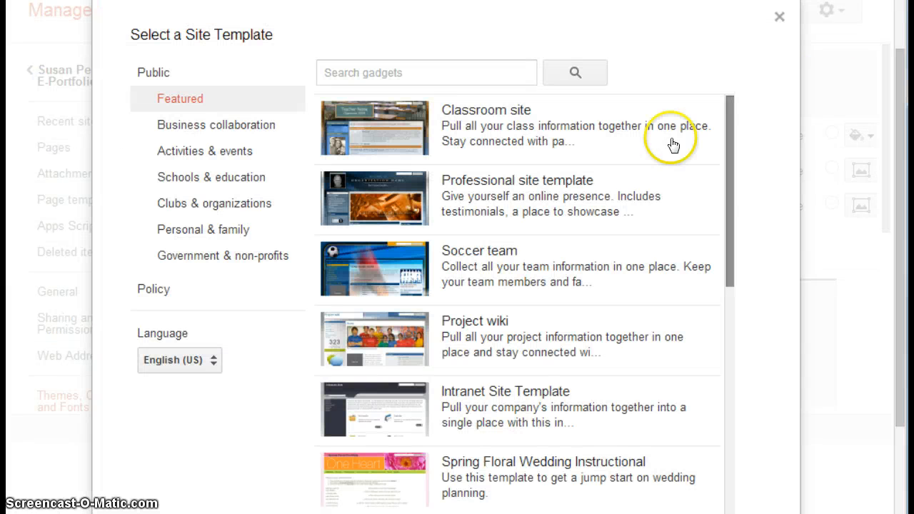
{"action": "left_click", "coordinate": [183, 178]}
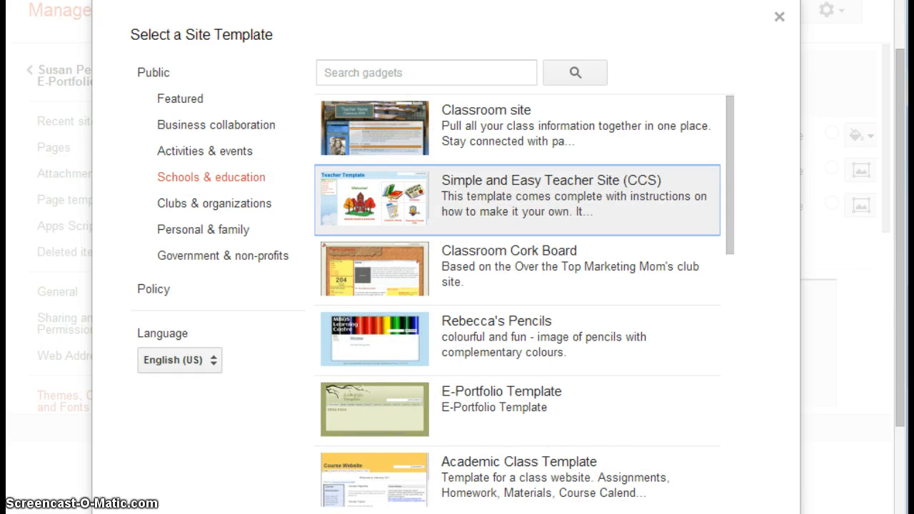
{"action": "mouse_move", "coordinate": [728, 214]}
{"action": "left_mouse_down"}
{"action": "mouse_move", "coordinate": [727, 258]}
{"action": "mouse_move", "coordinate": [731, 204]}
{"action": "left_mouse_up"}
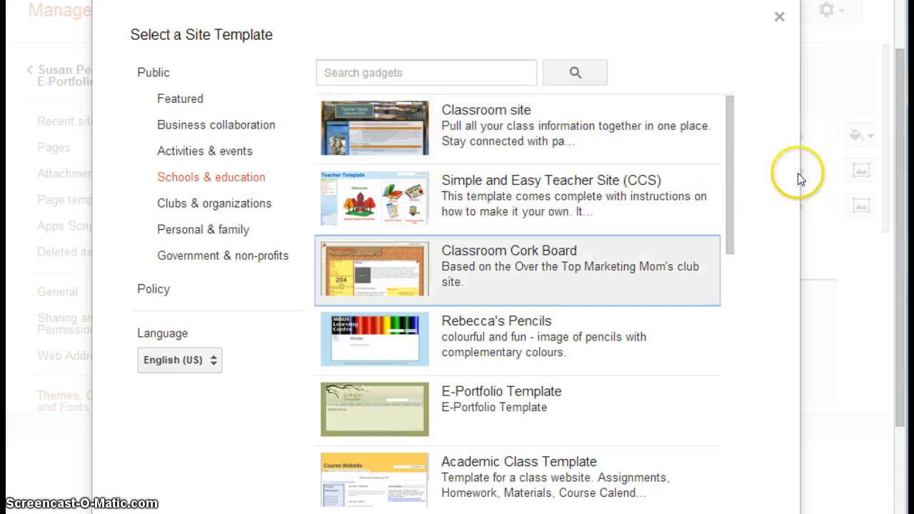
{"action": "scroll", "coordinate": [734, 213], "scroll_direction": "down", "scroll_amount": 8}
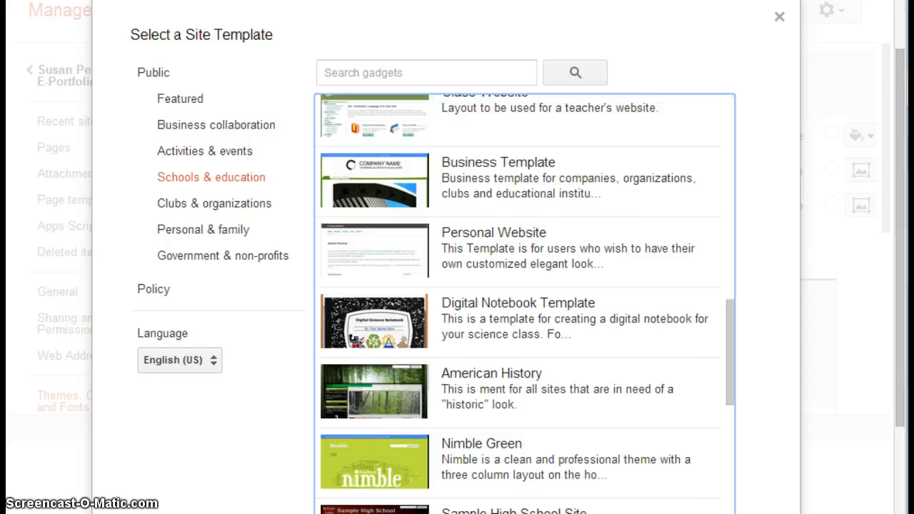
Step: Search the template gallery for "USC GLD" and open the details of the USC GLD Portfolio template
{"action": "left_click", "coordinate": [375, 72]}
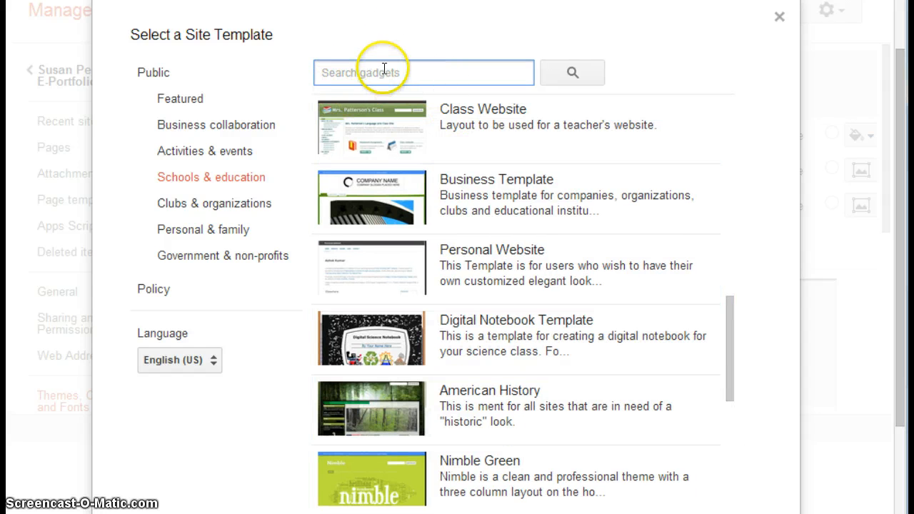
{"action": "left_click", "coordinate": [258, 188]}
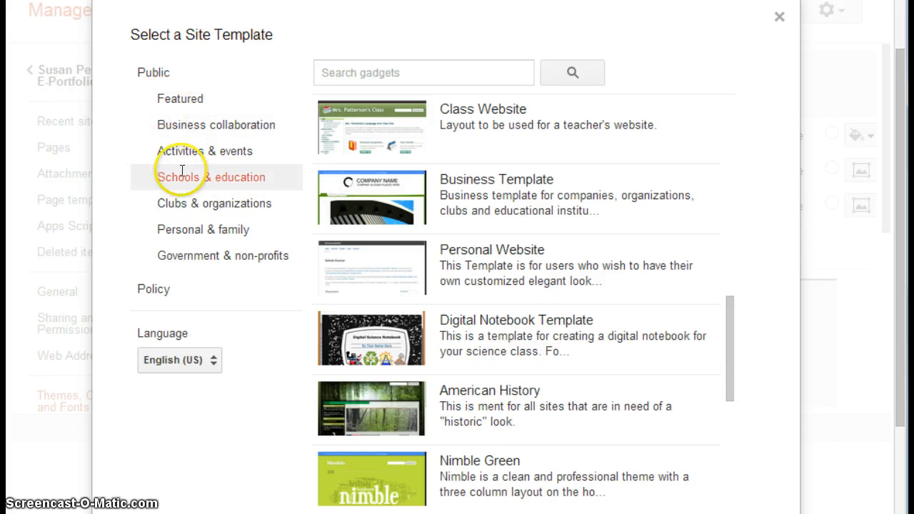
{"action": "left_click", "coordinate": [370, 72]}
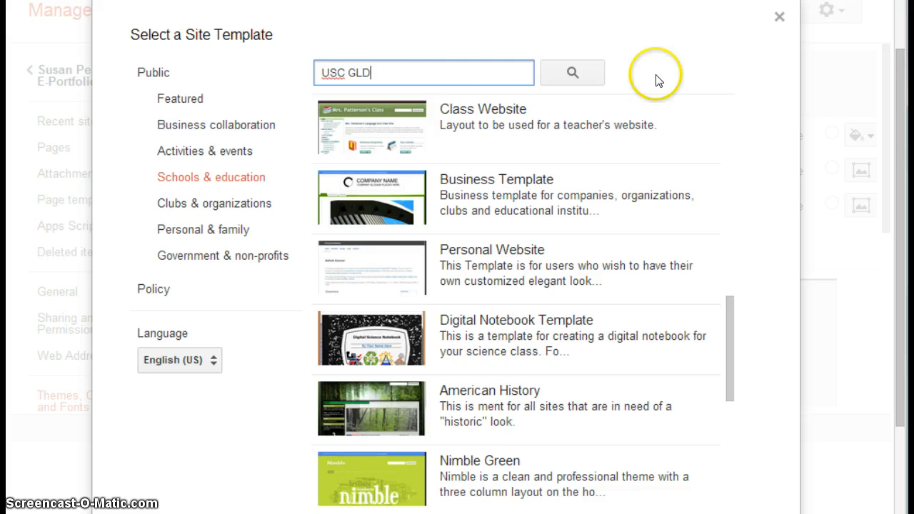
{"action": "left_click", "coordinate": [573, 72]}
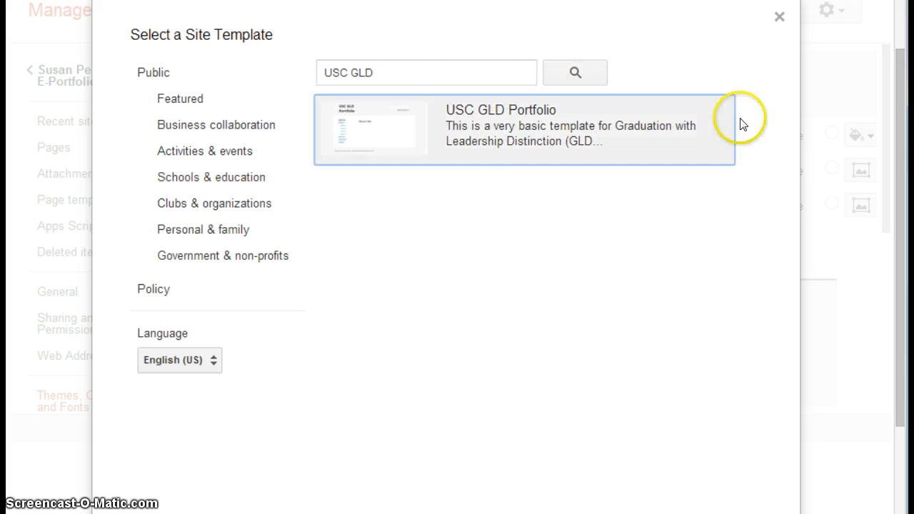
{"action": "left_click", "coordinate": [508, 143]}
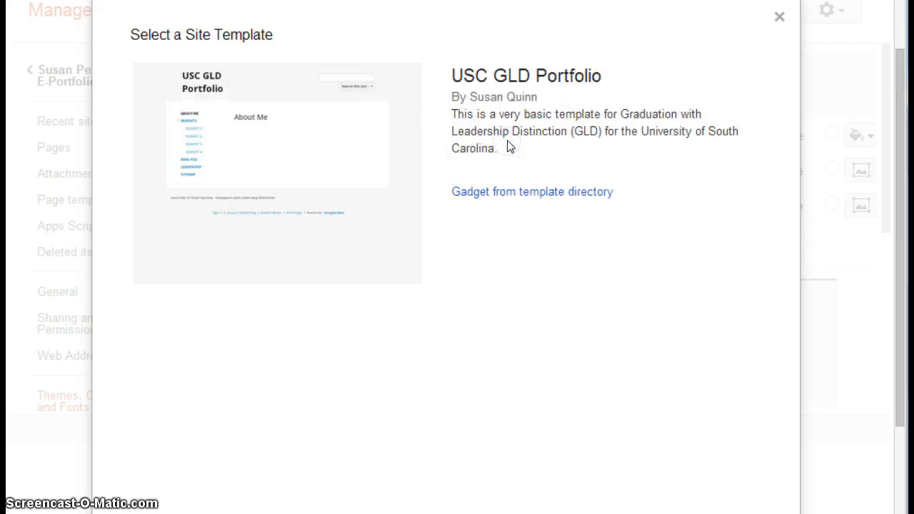
Step: Open the USC GLD Portfolio sample site and examine its About Me page, navigation links and footer
{"action": "left_click", "coordinate": [497, 198]}
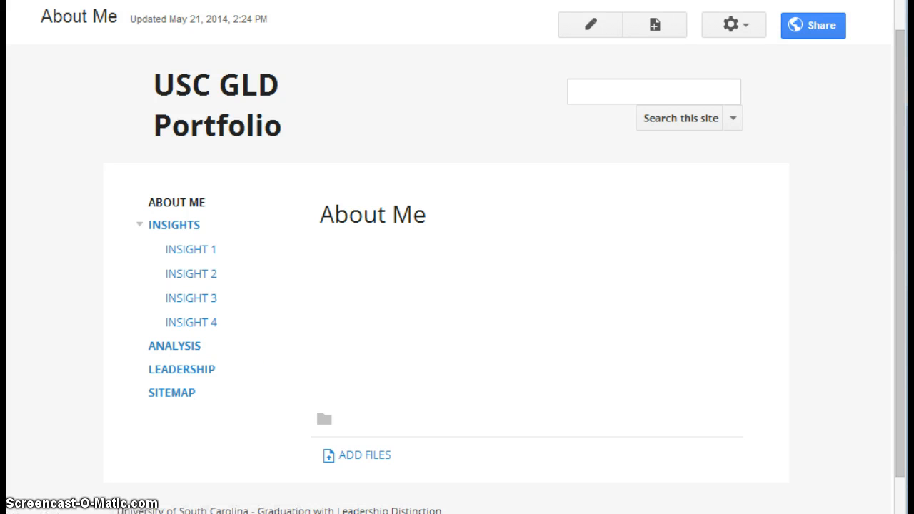
{"action": "left_click", "coordinate": [903, 91]}
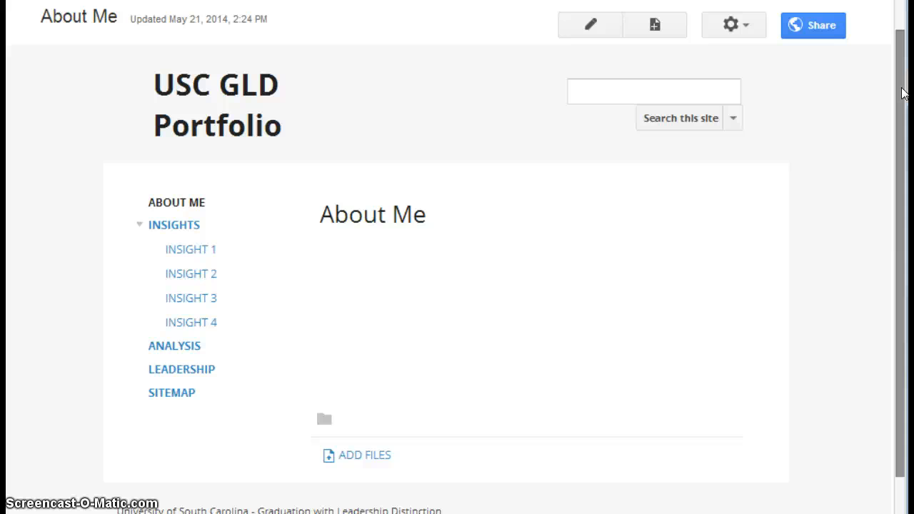
{"action": "left_click_drag", "start_coordinate": [900, 91], "coordinate": [896, 153]}
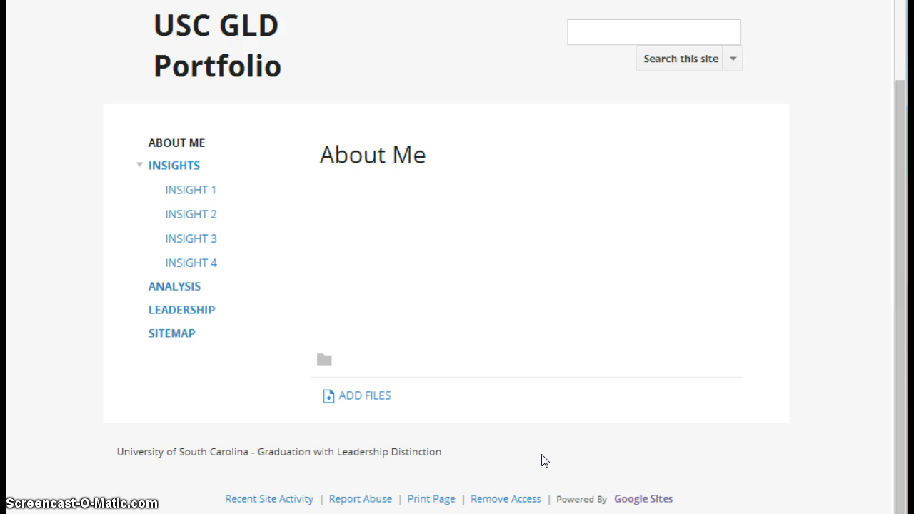
{"action": "left_click", "coordinate": [903, 405]}
{"action": "left_click_drag", "start_coordinate": [902, 404], "coordinate": [902, 321]}
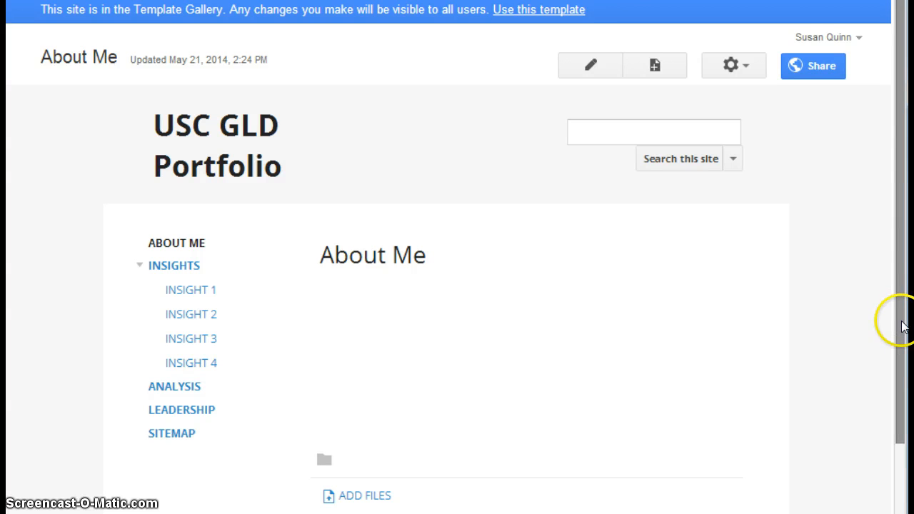
{"action": "left_click_drag", "start_coordinate": [902, 320], "coordinate": [905, 366]}
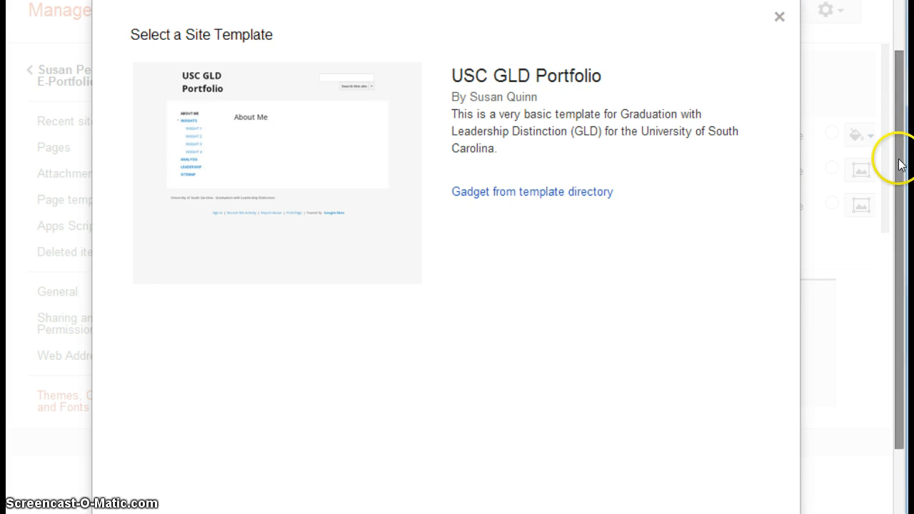
Step: Return from the USC GLD Portfolio details to the gallery and leave it without selecting a template
{"action": "left_click_drag", "start_coordinate": [899, 271], "coordinate": [899, 349]}
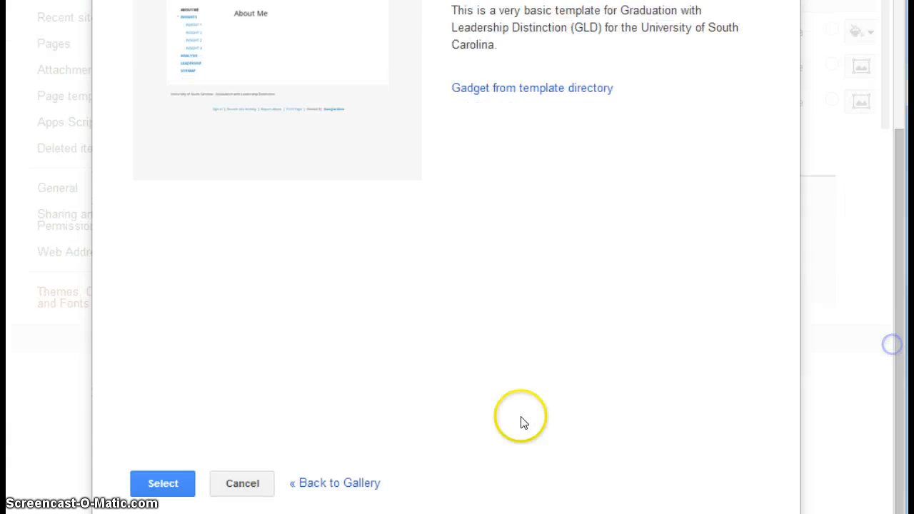
{"action": "left_click", "coordinate": [334, 483]}
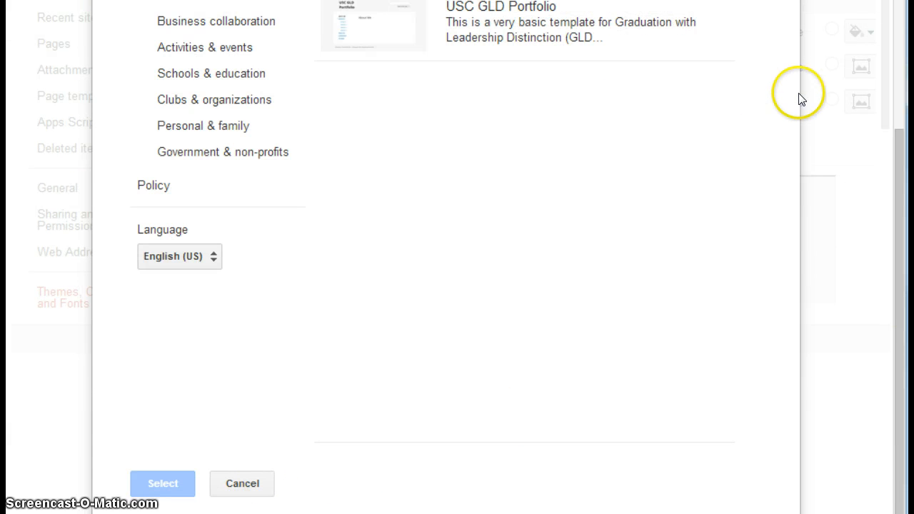
{"action": "left_click_drag", "start_coordinate": [899, 209], "coordinate": [899, 3]}
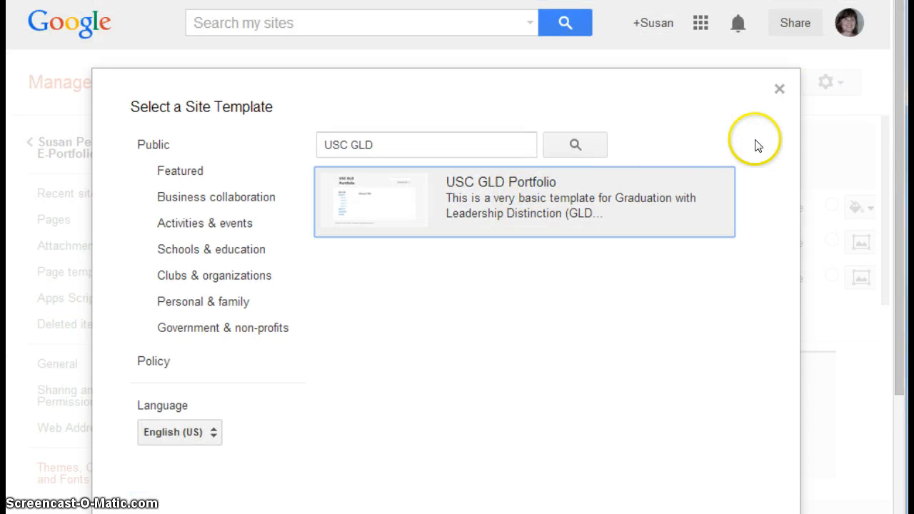
{"action": "left_click", "coordinate": [779, 87]}
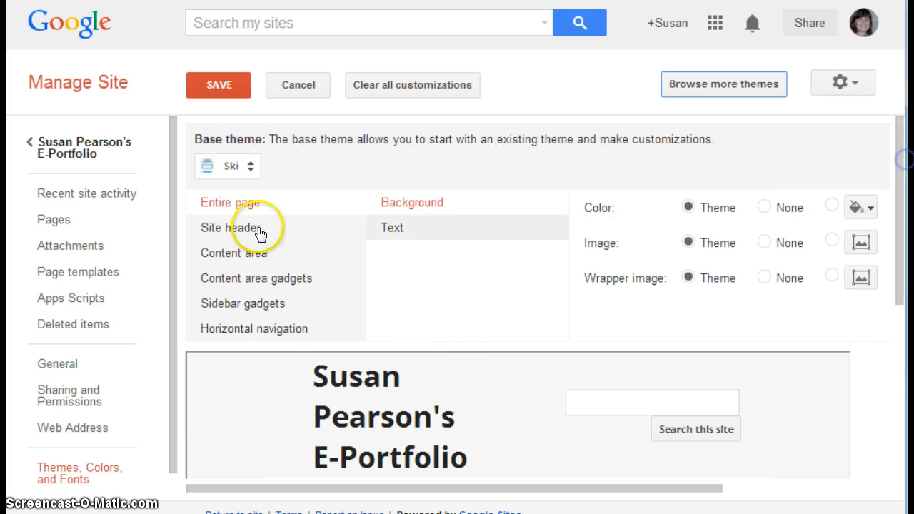
Step: Preview the Legal Pad base theme on the e-portfolio site
{"action": "left_click", "coordinate": [251, 168]}
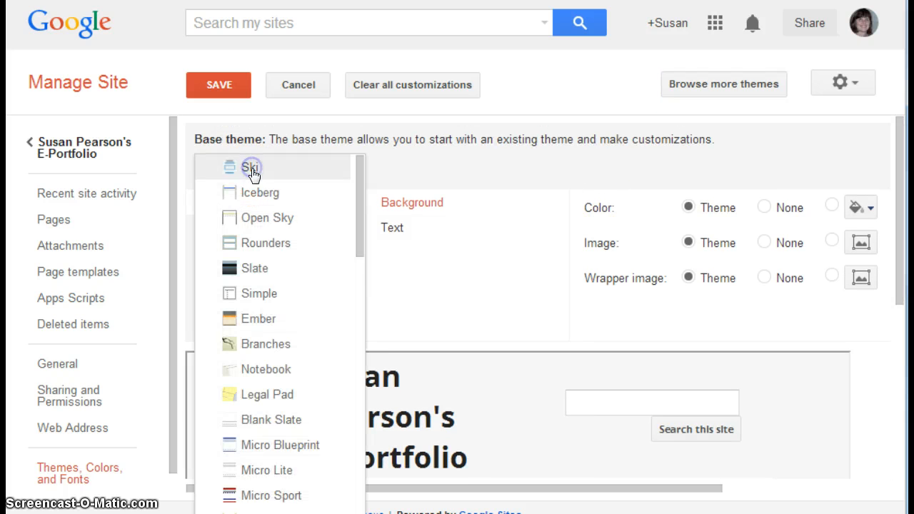
{"action": "left_click", "coordinate": [265, 397]}
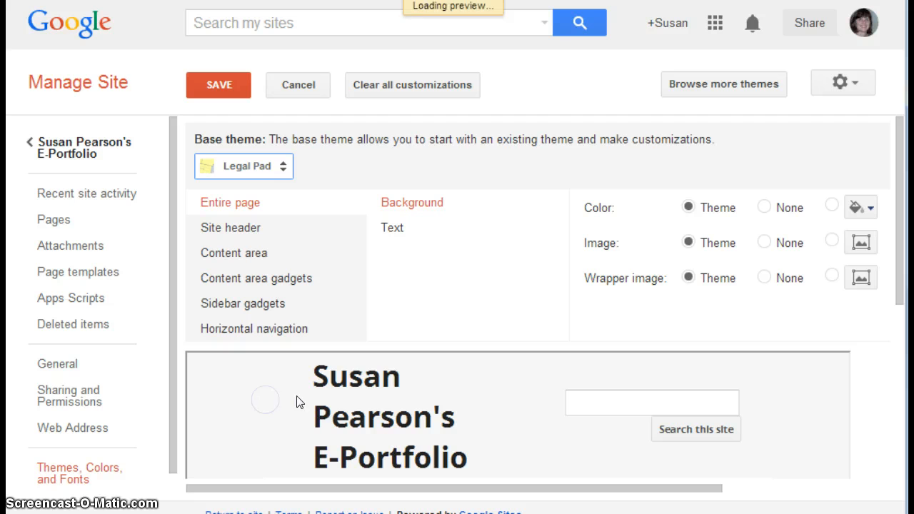
{"action": "mouse_move", "coordinate": [898, 180]}
{"action": "left_mouse_down"}
{"action": "mouse_move", "coordinate": [900, 362]}
{"action": "mouse_move", "coordinate": [899, 179]}
{"action": "left_mouse_up"}
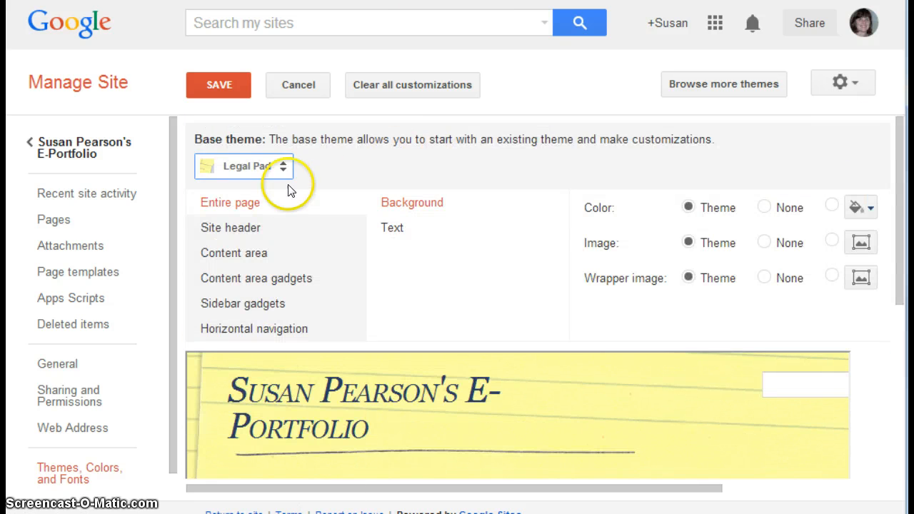
Step: Apply and save the Solitude: Navy base theme, and return to the e-portfolio site
{"action": "left_click", "coordinate": [283, 166]}
{"action": "left_click_drag", "start_coordinate": [357, 215], "coordinate": [358, 352]}
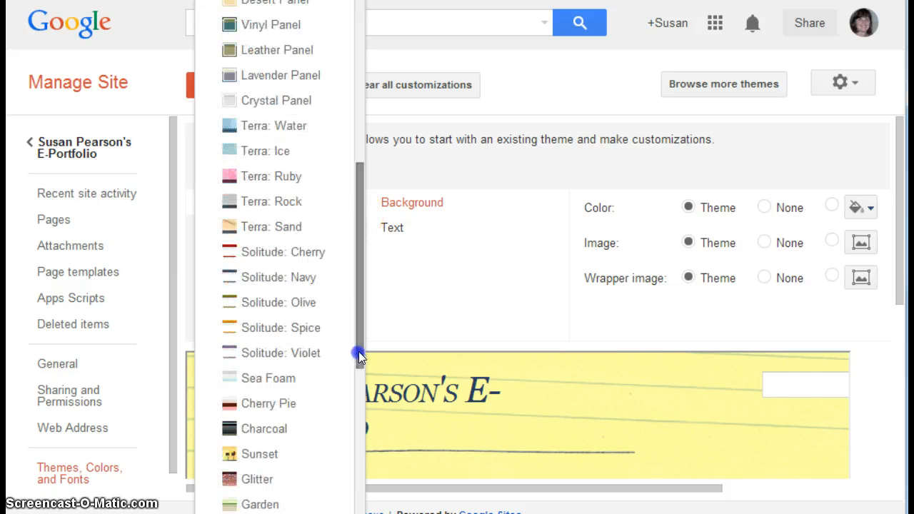
{"action": "left_click", "coordinate": [289, 283]}
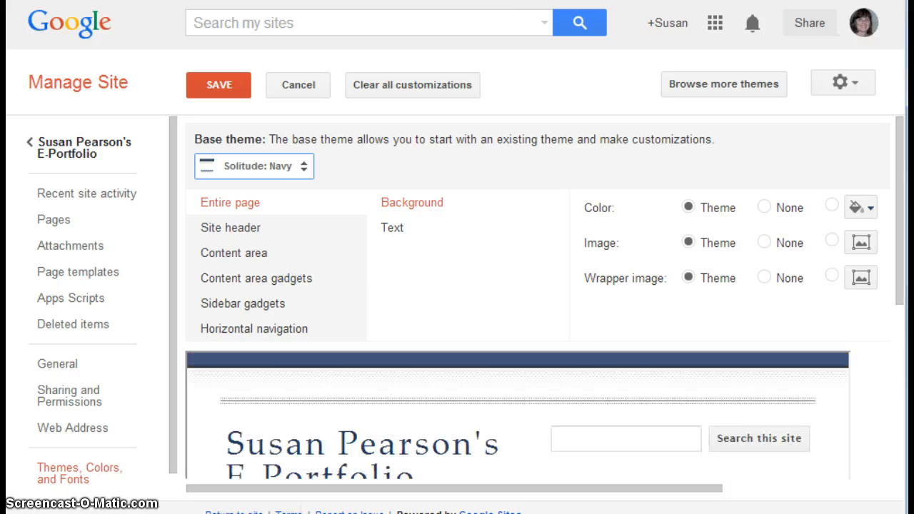
{"action": "left_click_drag", "start_coordinate": [898, 198], "coordinate": [905, 343]}
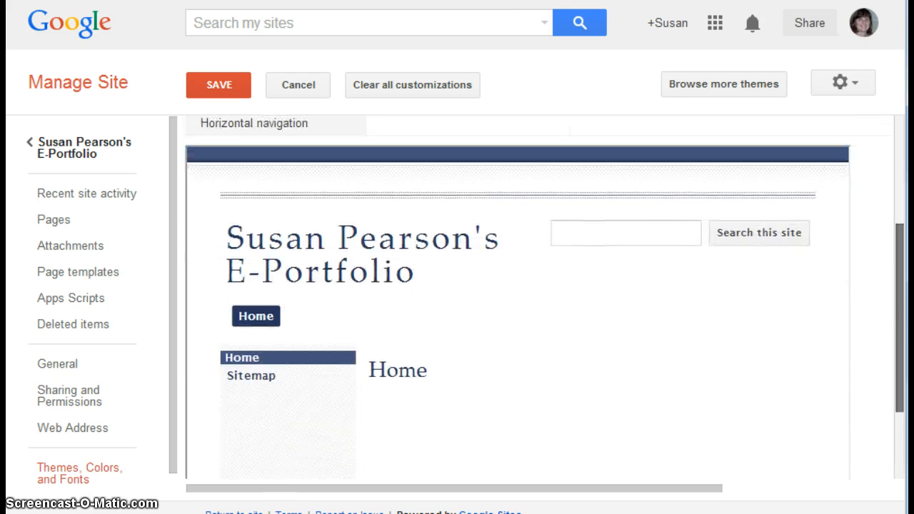
{"action": "scroll", "coordinate": [518, 300], "scroll_direction": "up", "scroll_amount": 3}
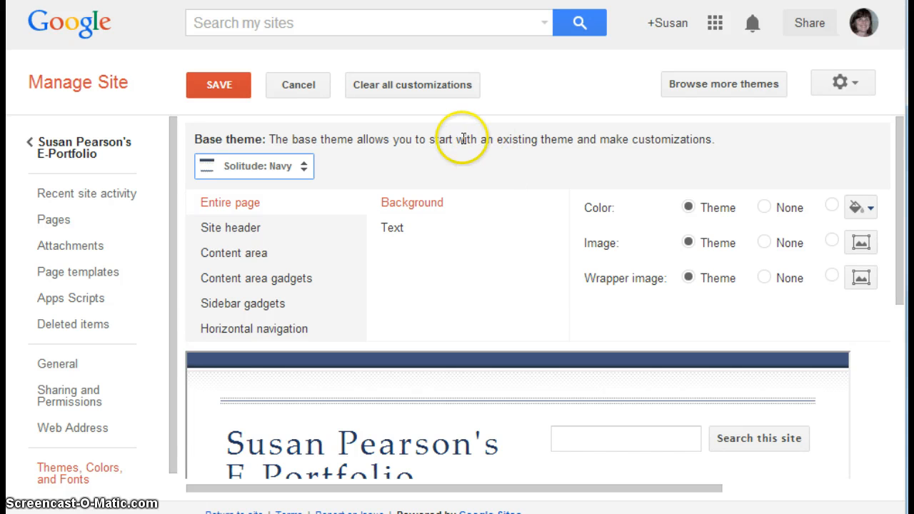
{"action": "left_click", "coordinate": [220, 85]}
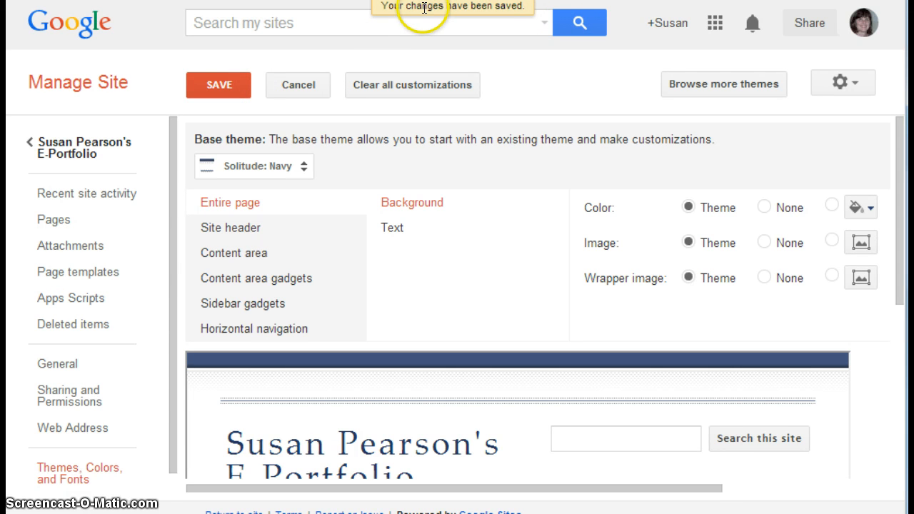
{"action": "left_click", "coordinate": [59, 148]}
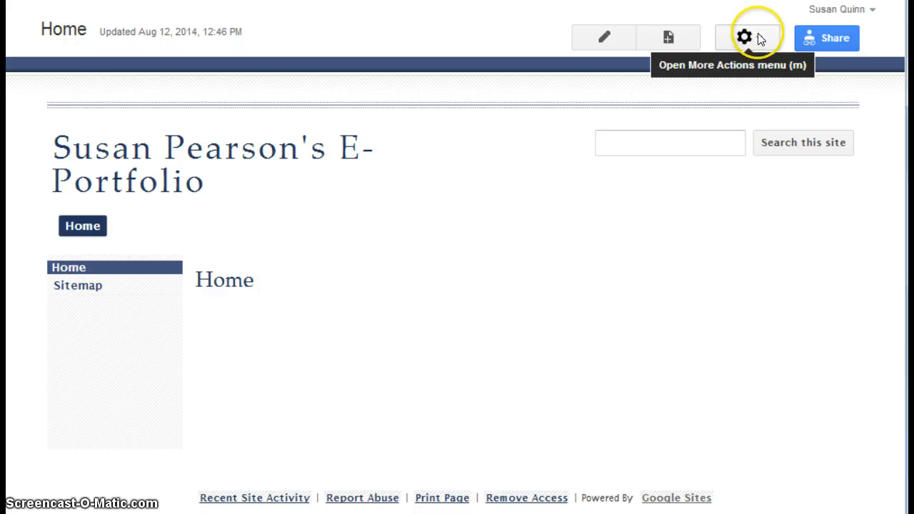
Step: Create a top-level web page named Insights in the e-portfolio site and save it without content
{"action": "left_click", "coordinate": [669, 42]}
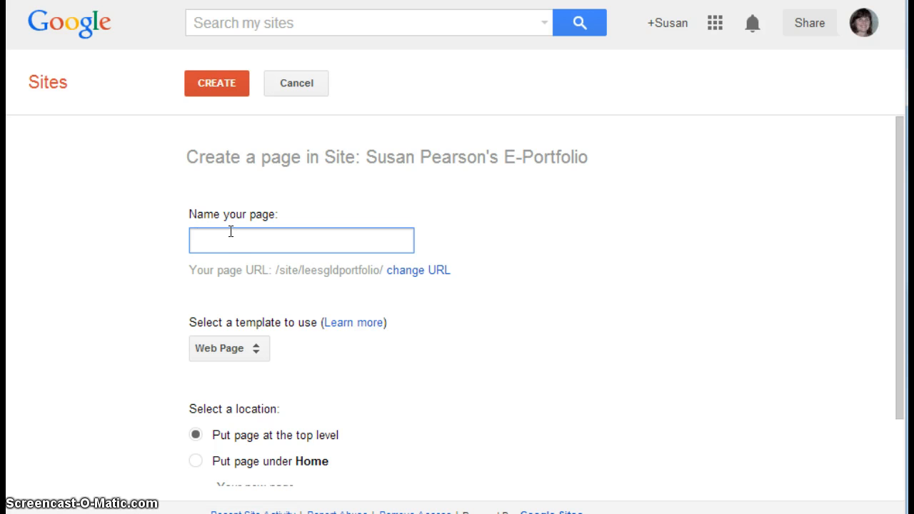
{"action": "left_click", "coordinate": [230, 231]}
{"action": "type", "text": "Insights"}
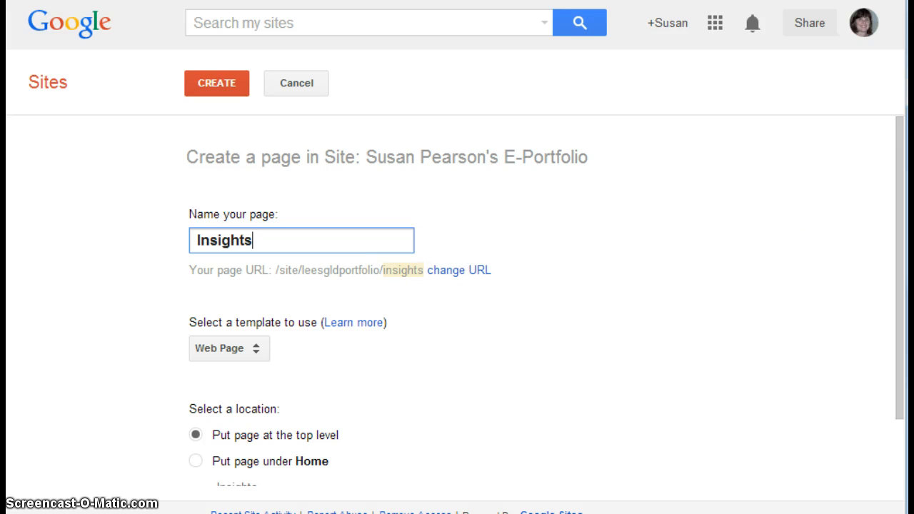
{"action": "left_click_drag", "start_coordinate": [906, 253], "coordinate": [902, 255]}
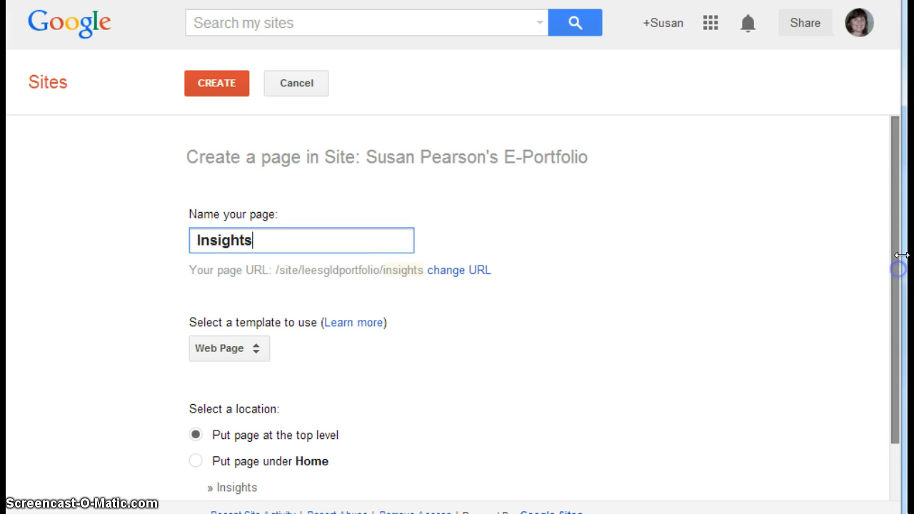
{"action": "scroll", "coordinate": [892, 322], "scroll_direction": "down", "scroll_amount": 1}
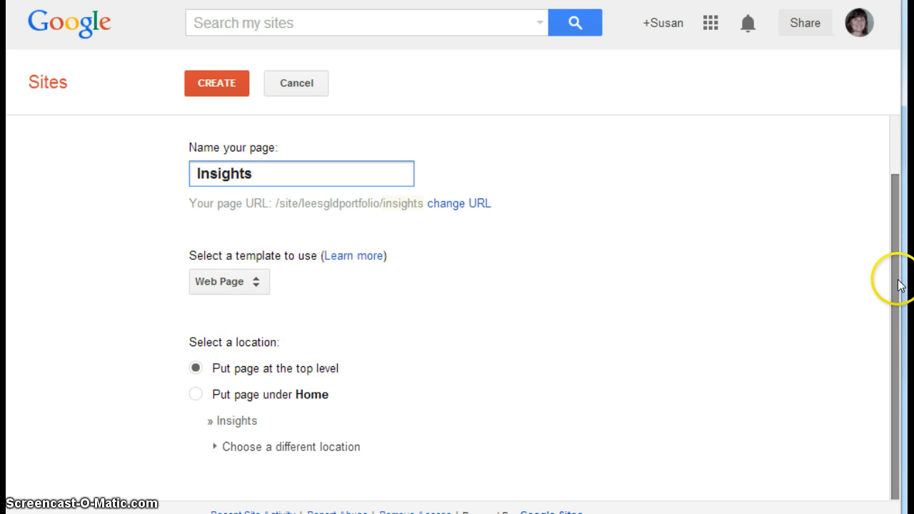
{"action": "mouse_move", "coordinate": [898, 281]}
{"action": "left_mouse_down"}
{"action": "mouse_move", "coordinate": [901, 325]}
{"action": "mouse_move", "coordinate": [898, 268]}
{"action": "left_mouse_up"}
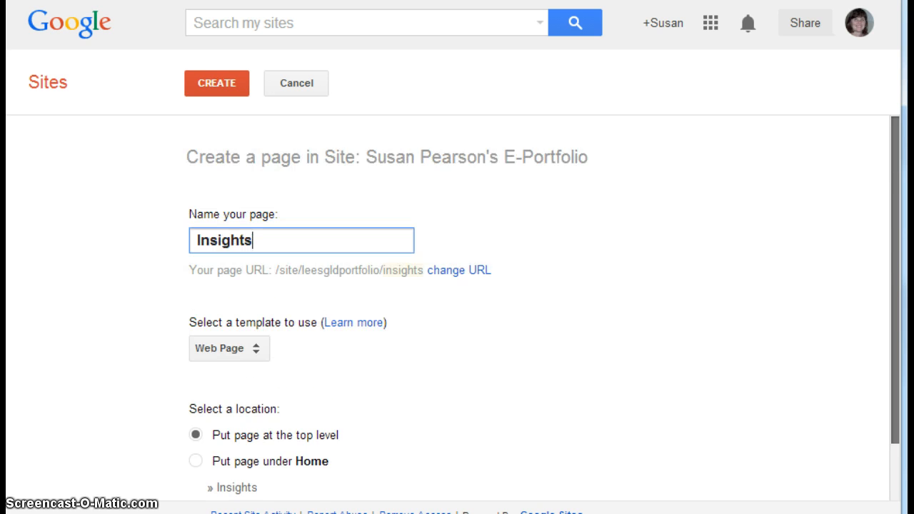
{"action": "left_click", "coordinate": [215, 83]}
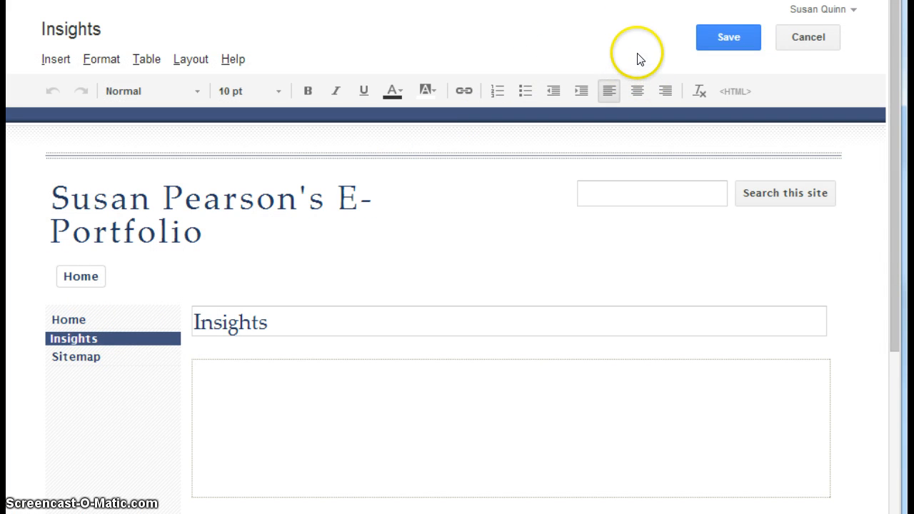
{"action": "left_click", "coordinate": [730, 37]}
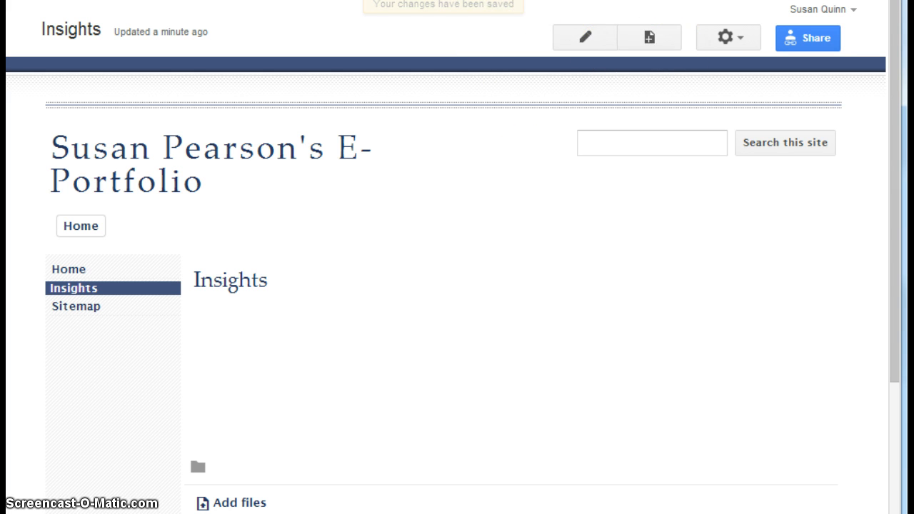
Step: Add a top-level web page named Analysis to the site and save it empty
{"action": "left_click", "coordinate": [647, 36]}
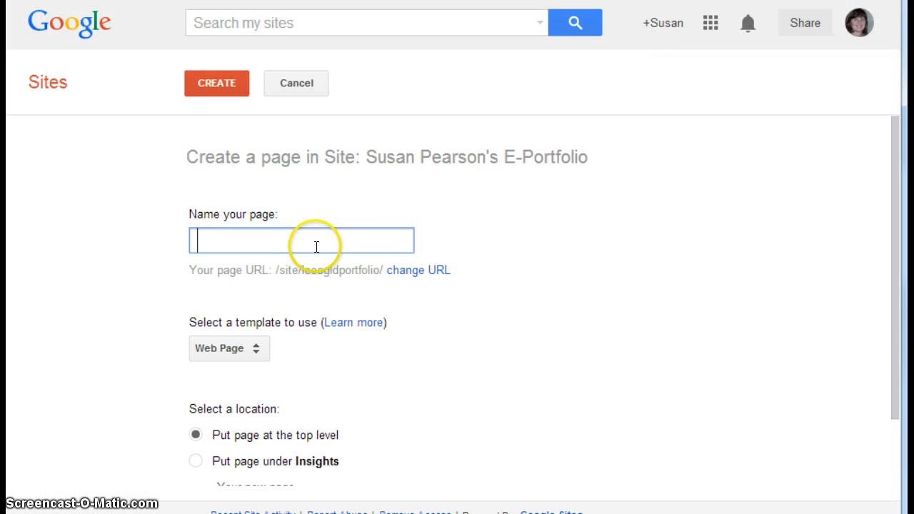
{"action": "left_click", "coordinate": [317, 246]}
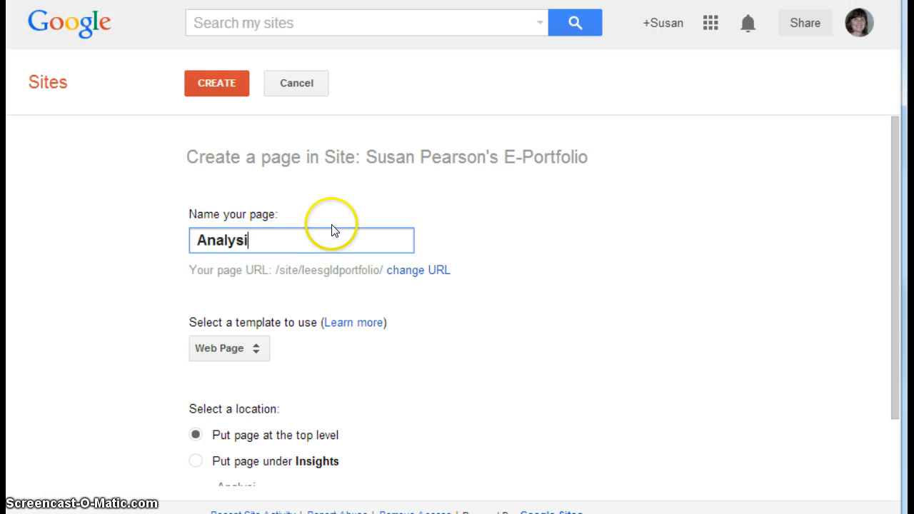
{"action": "type", "text": "Analysis"}
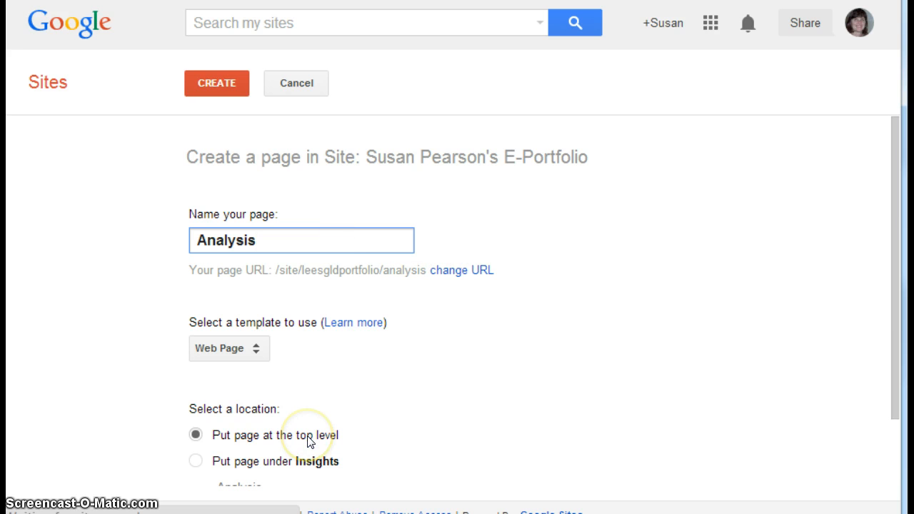
{"action": "left_click", "coordinate": [245, 87]}
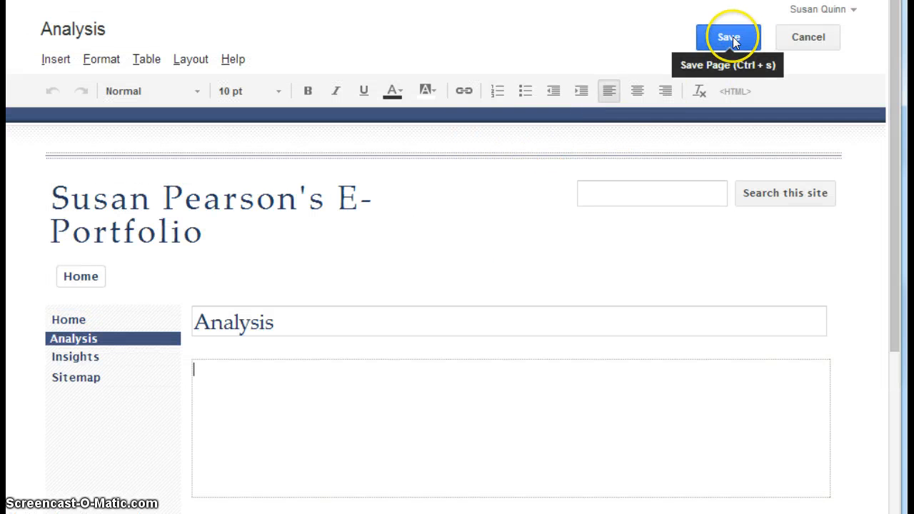
{"action": "left_click", "coordinate": [735, 35]}
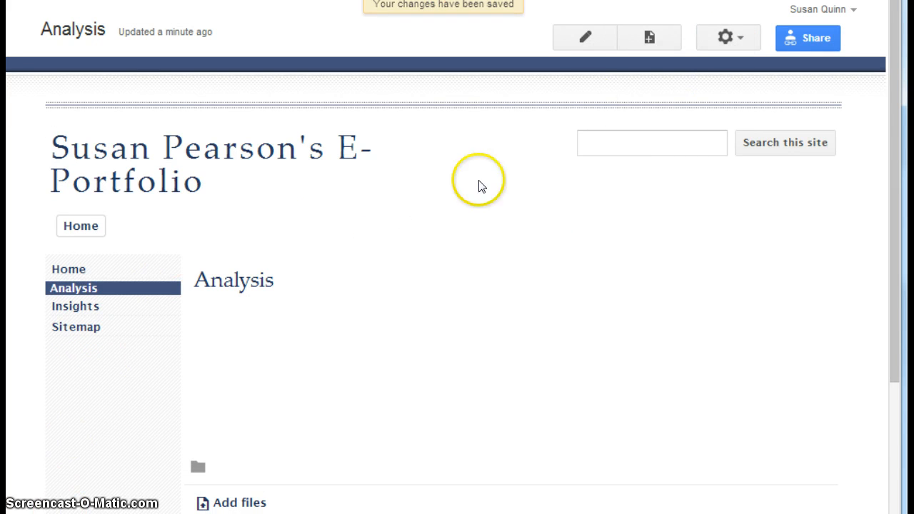
Step: Add a top-level web page named Leadership to the site and save it empty
{"action": "left_click", "coordinate": [657, 41]}
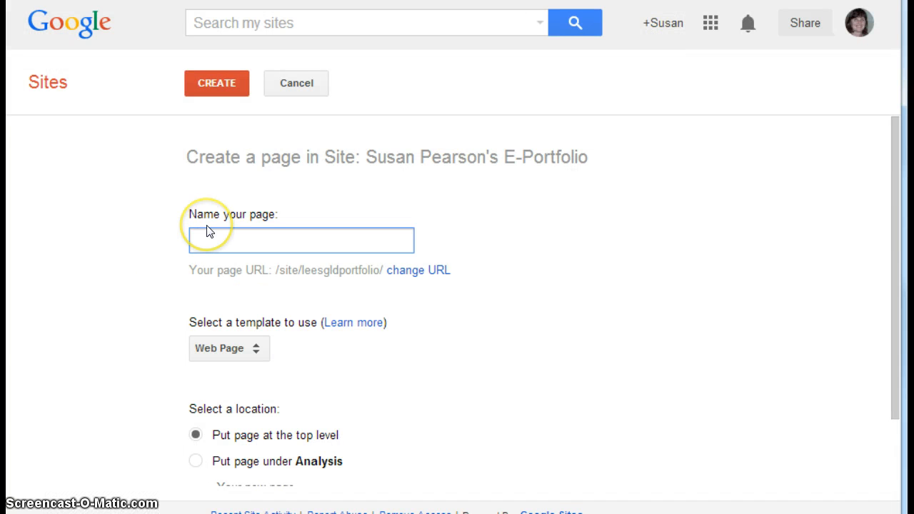
{"action": "type", "text": "Leaderd"}
{"action": "key", "text": "BackSpace"}
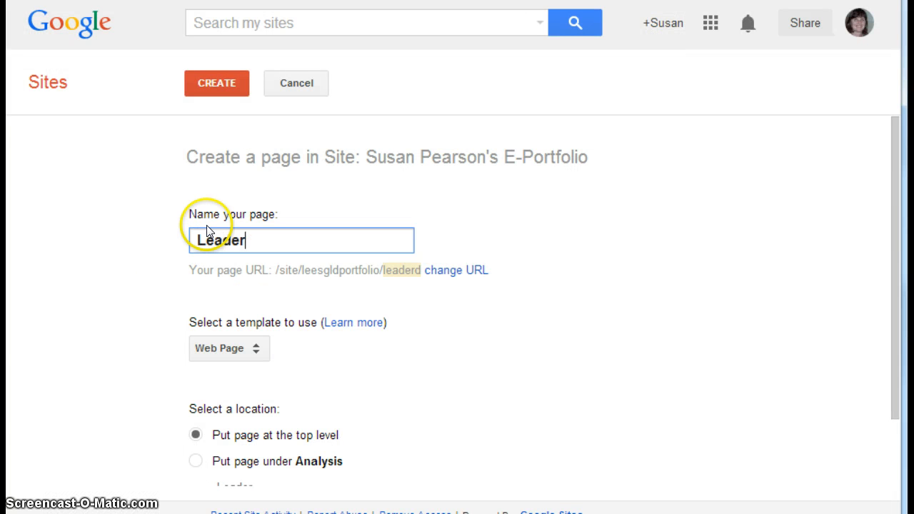
{"action": "type", "text": "ship"}
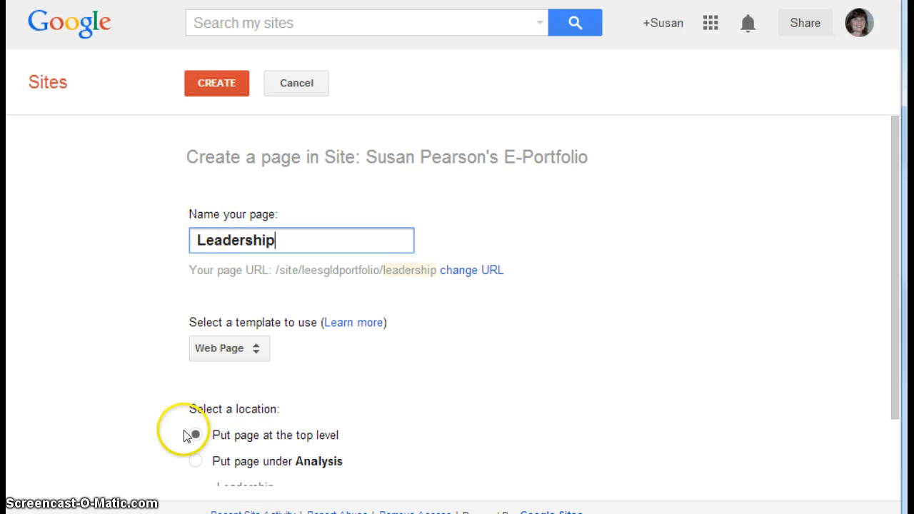
{"action": "left_click", "coordinate": [232, 87]}
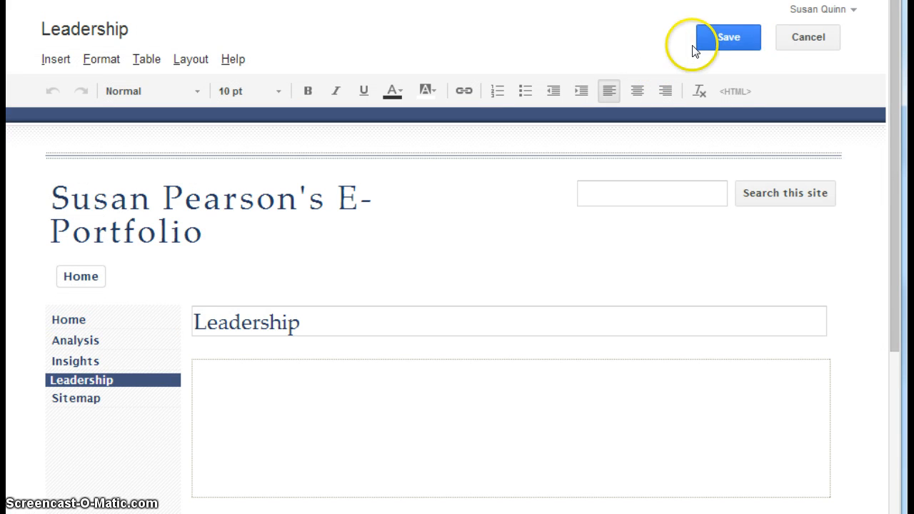
{"action": "left_click", "coordinate": [728, 38]}
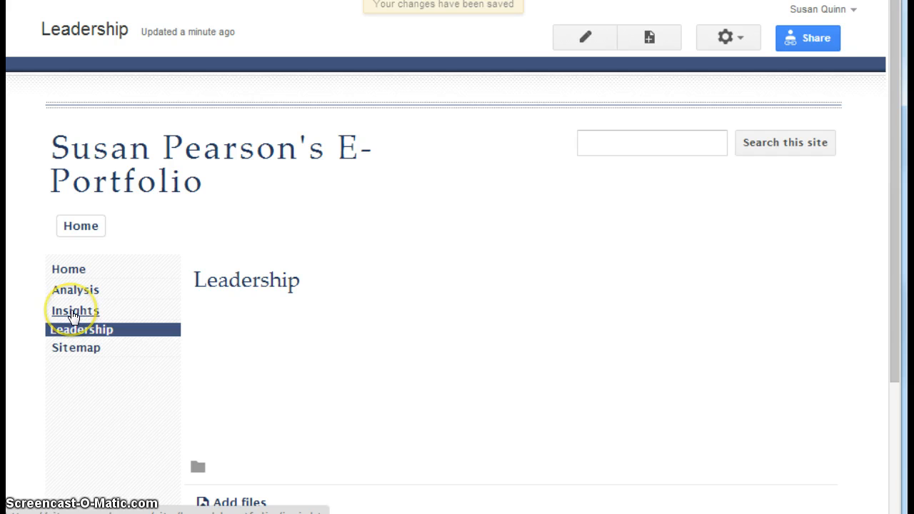
Step: From the Insights page, start a new web page named Insight 1
{"action": "left_click", "coordinate": [73, 313]}
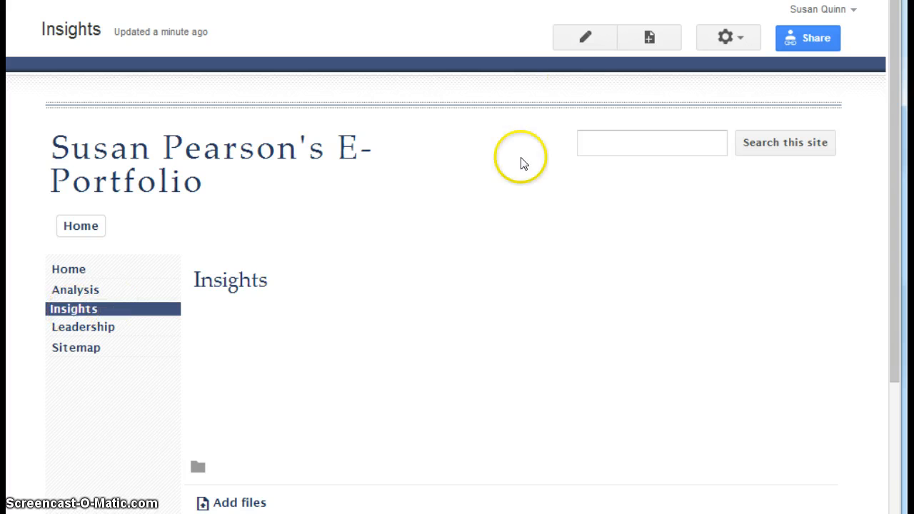
{"action": "left_click", "coordinate": [650, 39]}
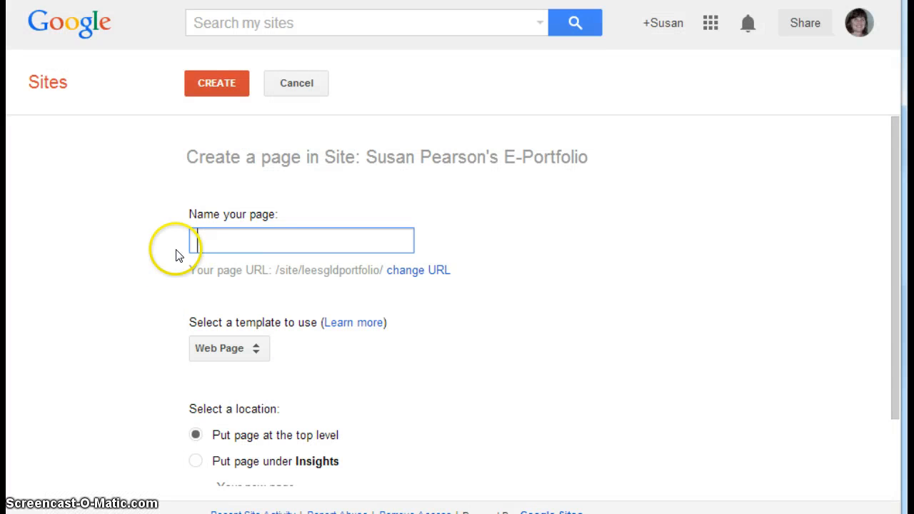
{"action": "left_click", "coordinate": [200, 239]}
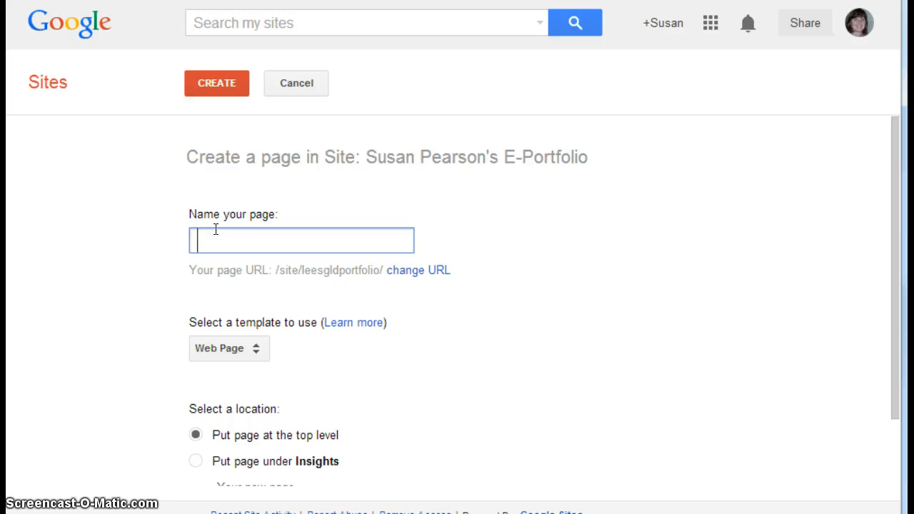
{"action": "type", "text": "Instight"}
{"action": "key", "text": "BackSpace"}
{"action": "key", "text": "BackSpace"}
{"action": "key", "text": "BackSpace"}
{"action": "key", "text": "BackSpace"}
{"action": "key", "text": "BackSpace"}
{"action": "key", "text": "BackSpace"}
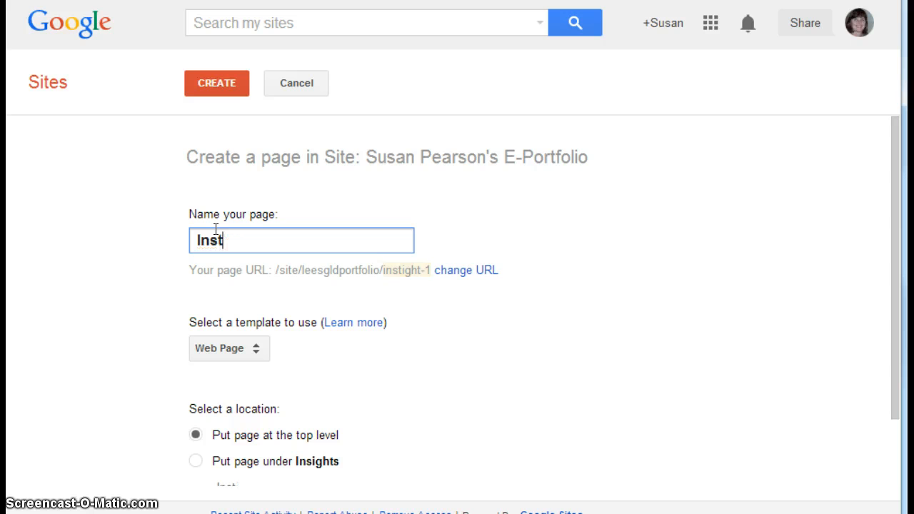
{"action": "type", "text": "i"}
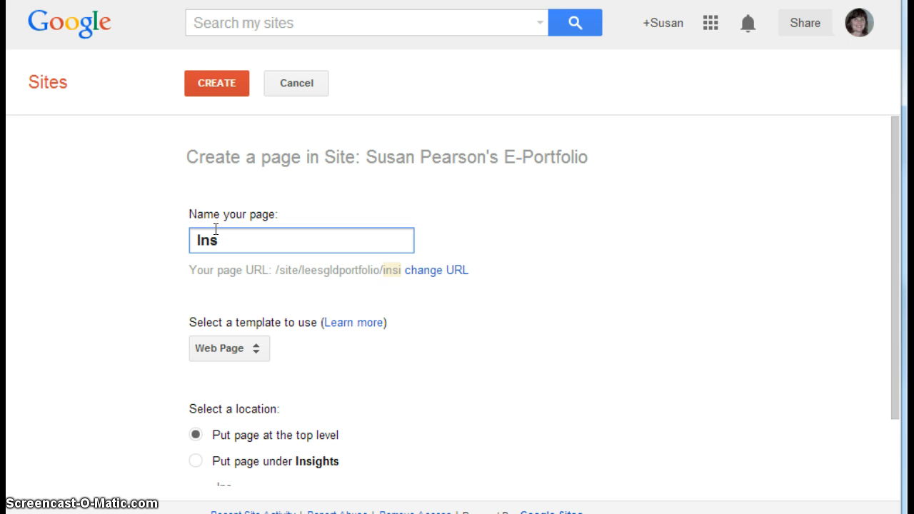
{"action": "type", "text": "ight "}
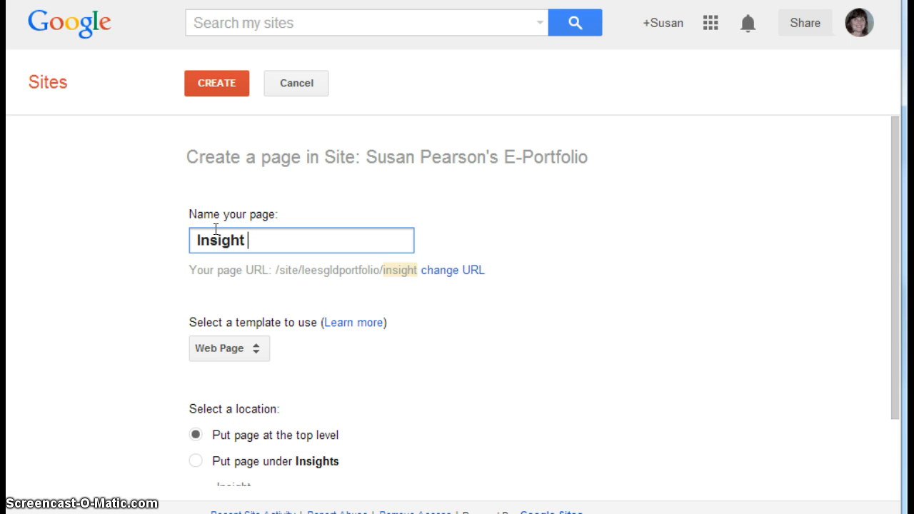
{"action": "type", "text": "1"}
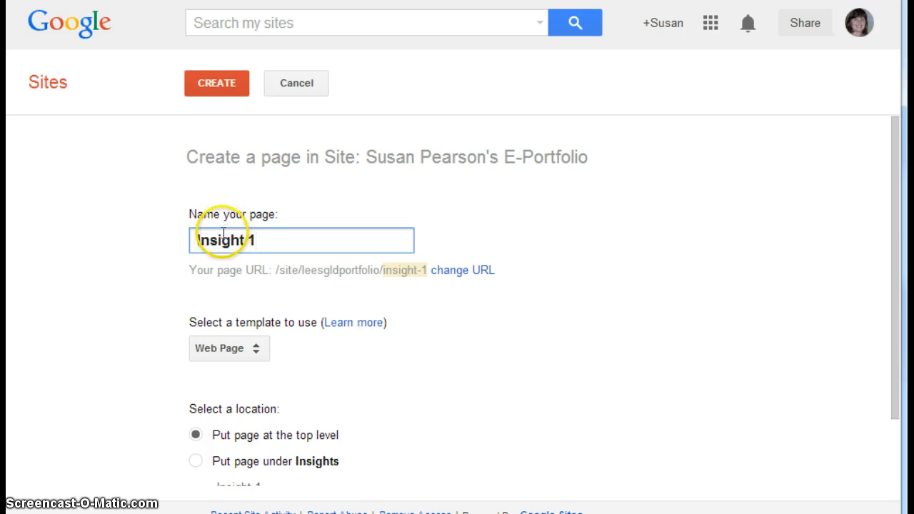
Step: Place the Insight 1 page under Insights, create it and save it without content
{"action": "left_click_drag", "start_coordinate": [892, 207], "coordinate": [884, 255]}
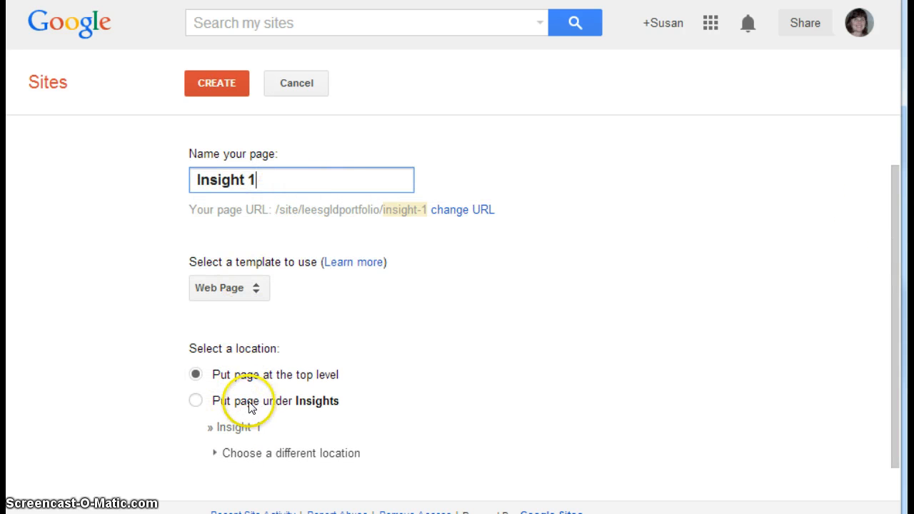
{"action": "left_click", "coordinate": [195, 403]}
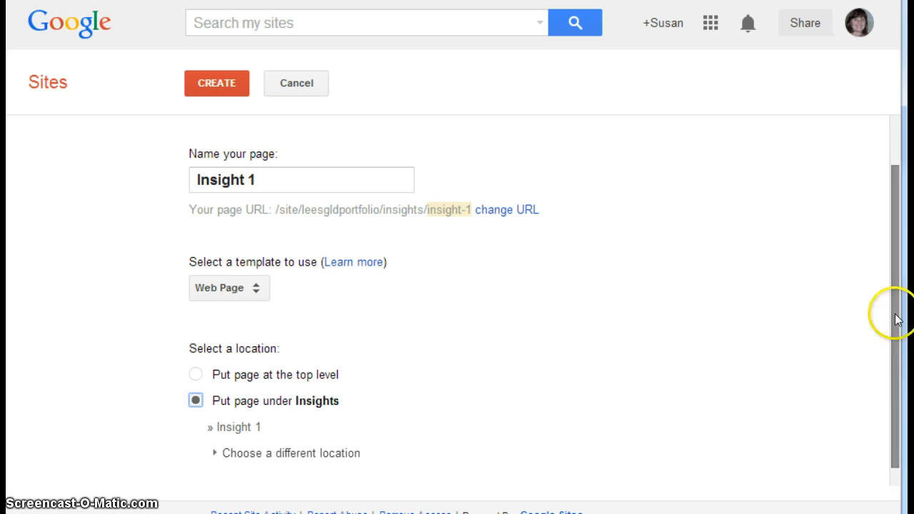
{"action": "left_click_drag", "start_coordinate": [894, 328], "coordinate": [894, 283]}
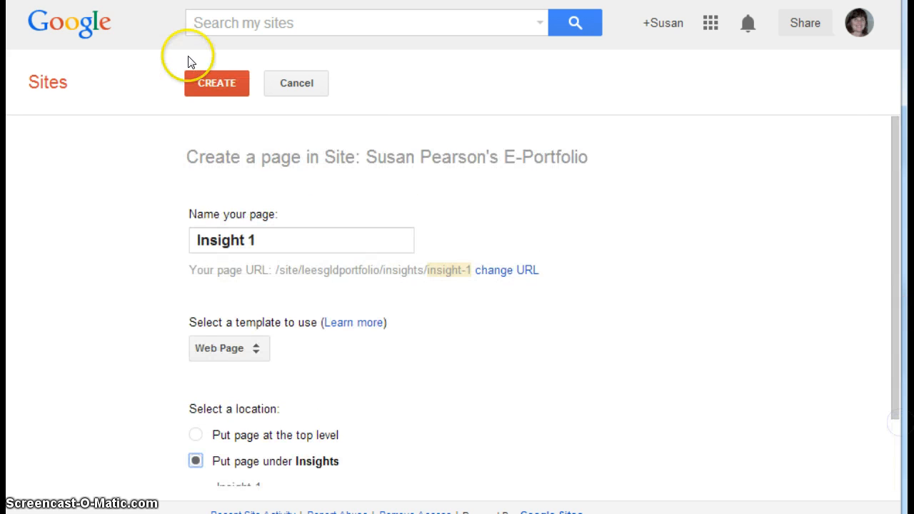
{"action": "left_click", "coordinate": [226, 90]}
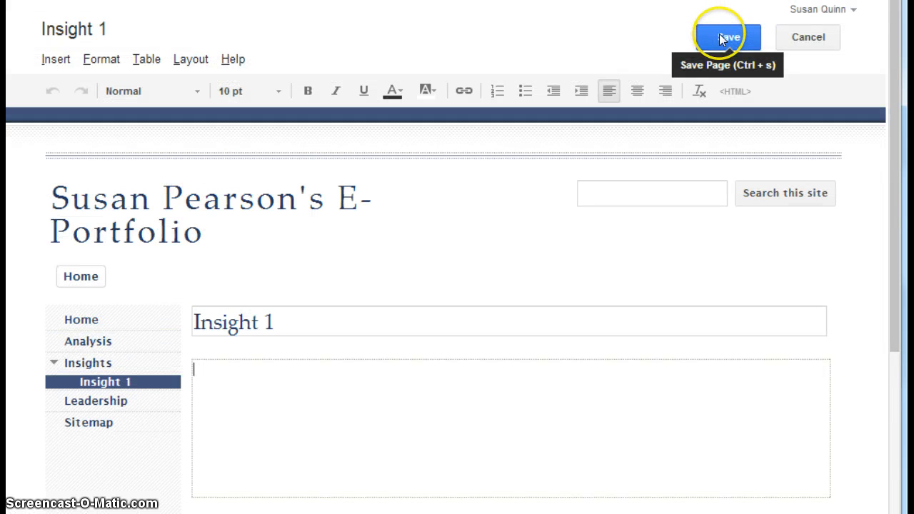
{"action": "left_click", "coordinate": [720, 36]}
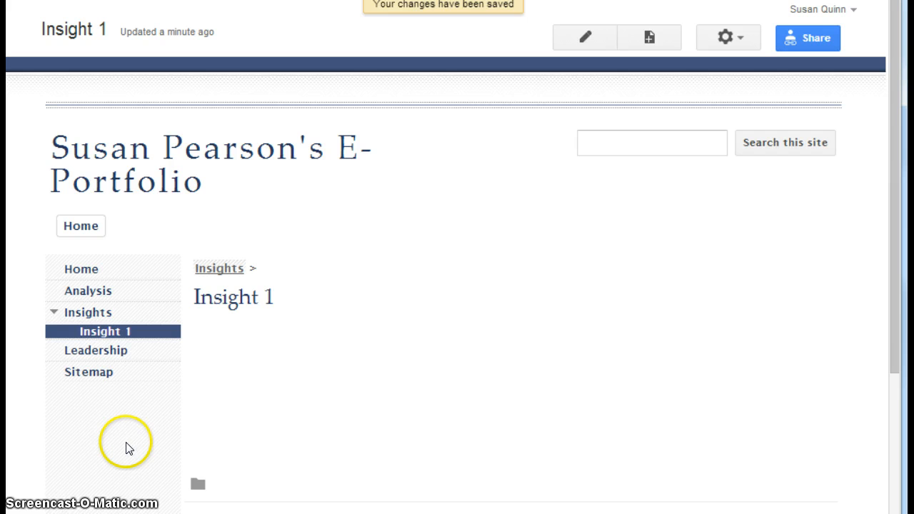
Step: Go to the Home page and start a new web page named Insight 2 from there
{"action": "left_click", "coordinate": [85, 315]}
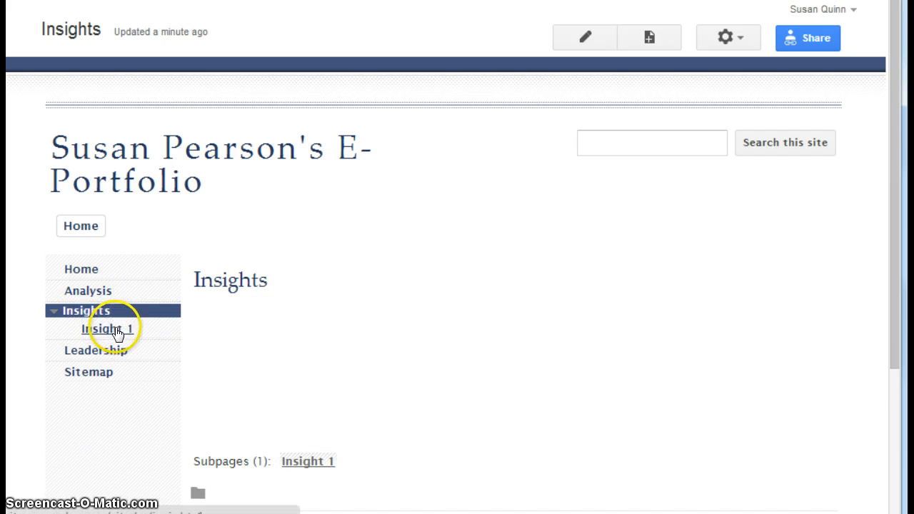
{"action": "left_click", "coordinate": [83, 272]}
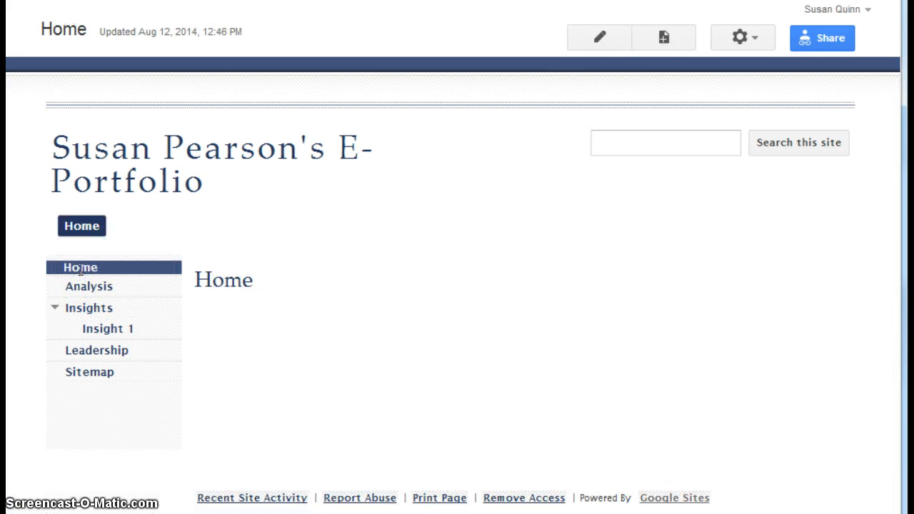
{"action": "left_click", "coordinate": [662, 37]}
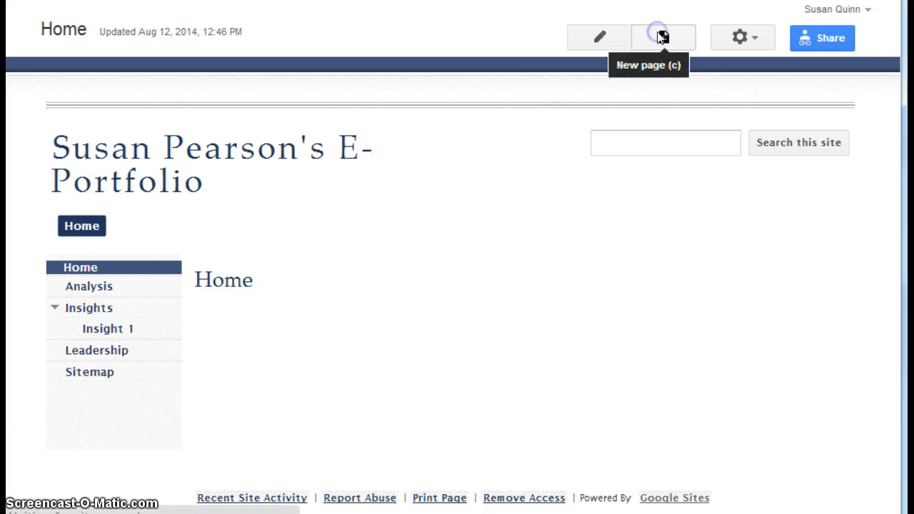
{"action": "left_click", "coordinate": [261, 239]}
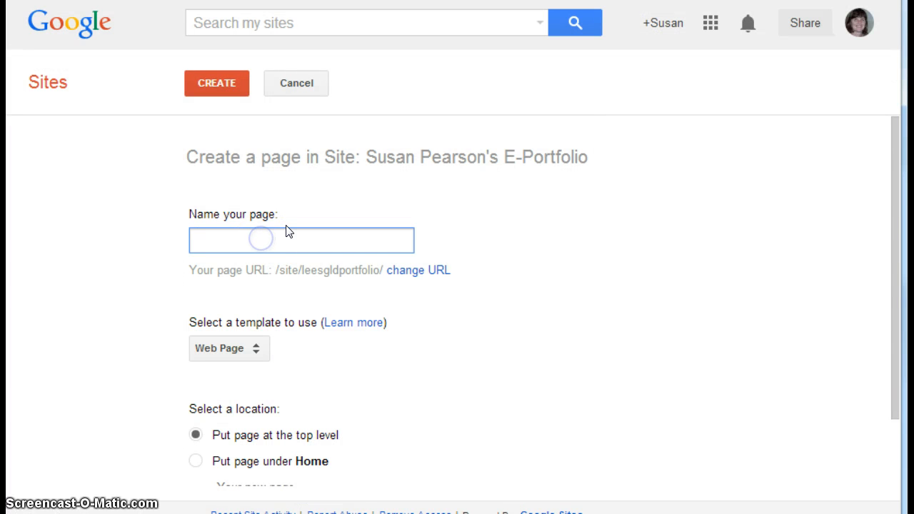
{"action": "type", "text": "Insight "}
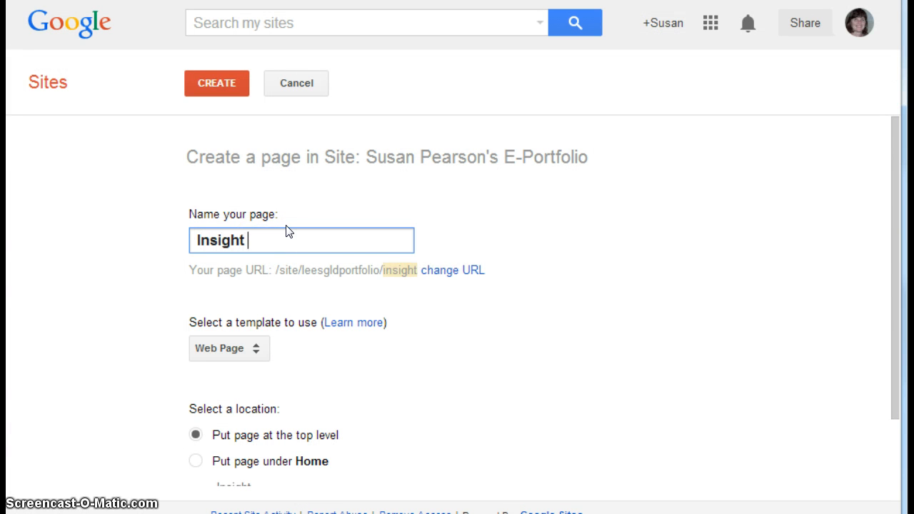
{"action": "type", "text": "2"}
Step: Choose Insights as the different location for the Insight 2 page, create it and save it empty
{"action": "left_click_drag", "start_coordinate": [898, 236], "coordinate": [893, 336]}
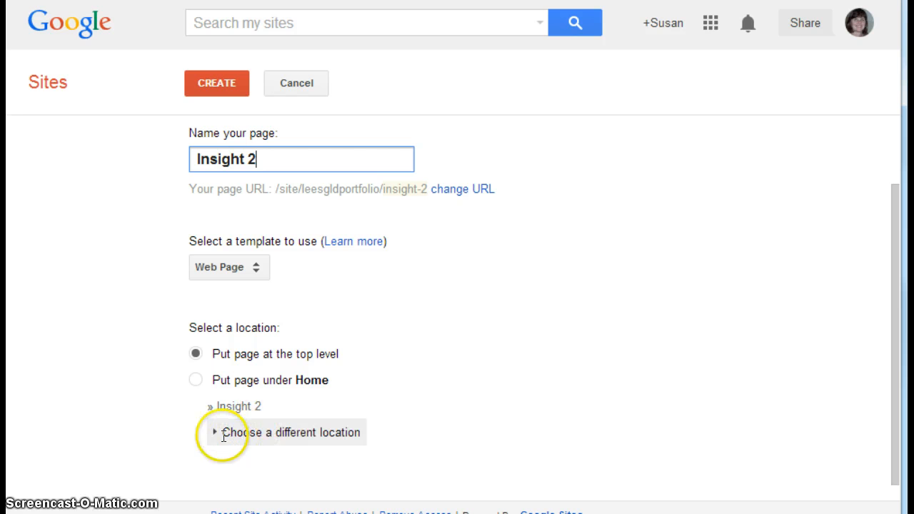
{"action": "left_click", "coordinate": [278, 433]}
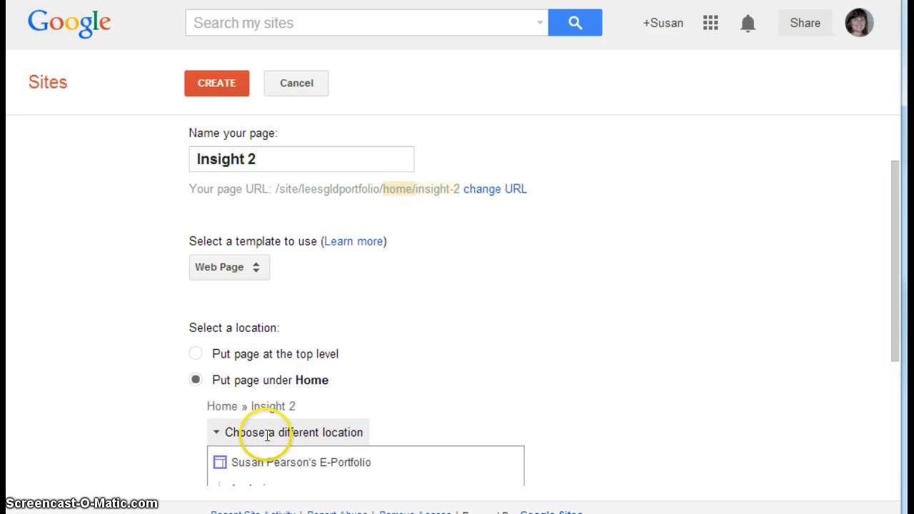
{"action": "left_click_drag", "start_coordinate": [893, 296], "coordinate": [886, 392]}
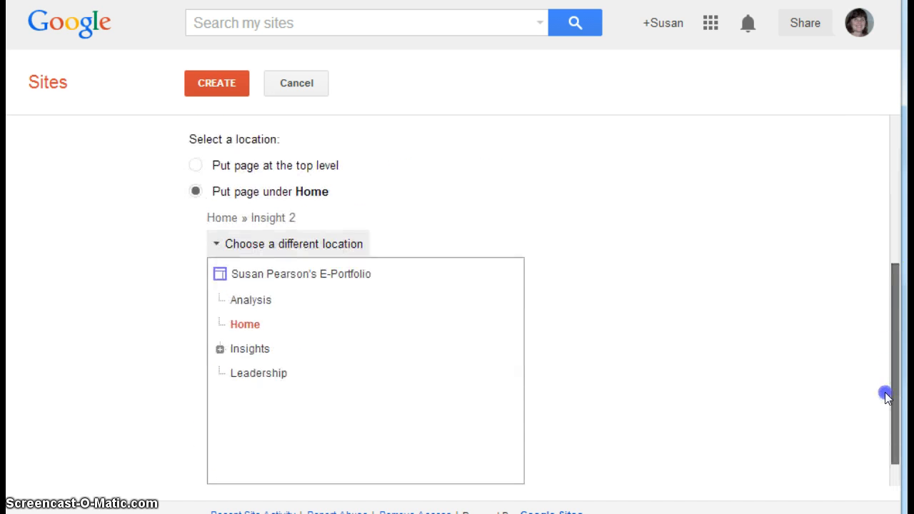
{"action": "left_click", "coordinate": [251, 348]}
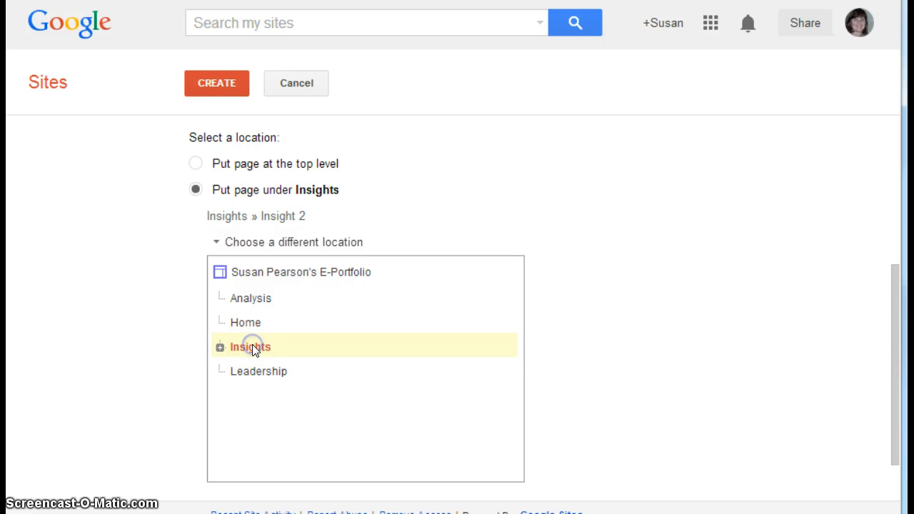
{"action": "left_click", "coordinate": [216, 82]}
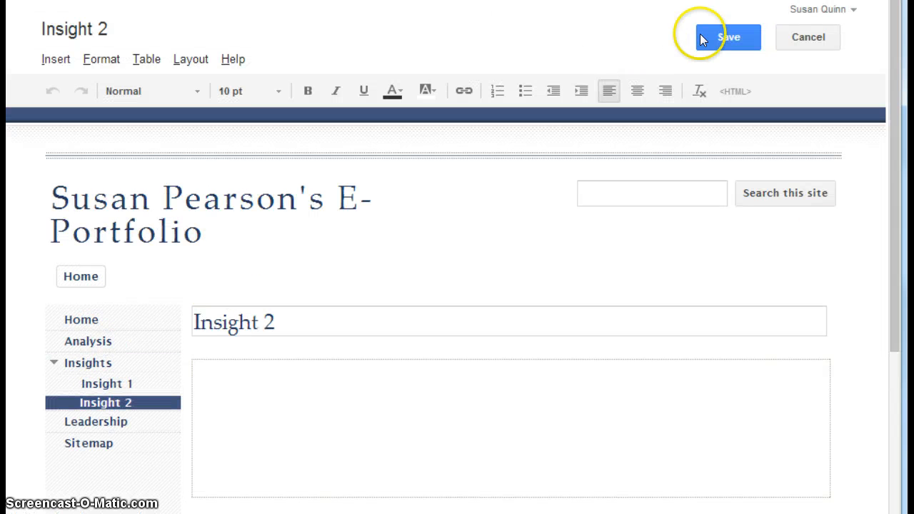
{"action": "left_click", "coordinate": [734, 40]}
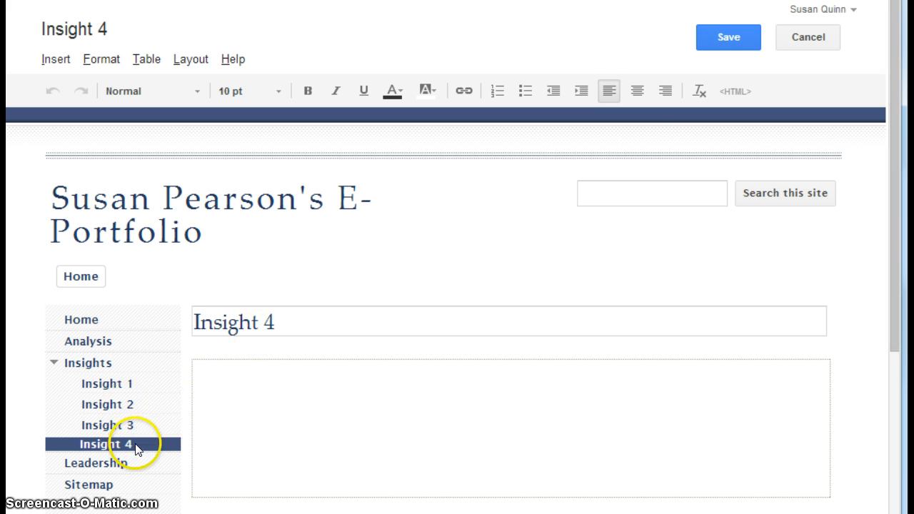
Step: Save the Insight 4 subpage without content
{"action": "left_click", "coordinate": [728, 37]}
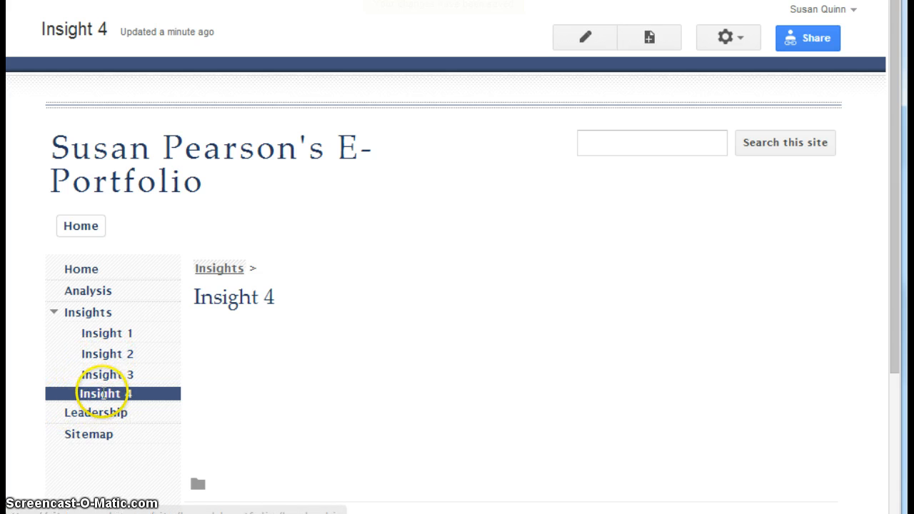
{"action": "left_click", "coordinate": [144, 384]}
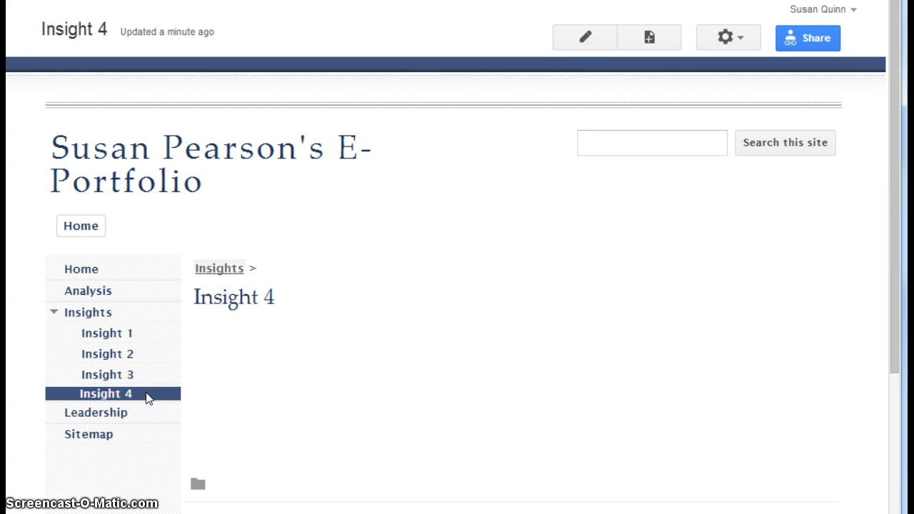
{"action": "left_click", "coordinate": [141, 392]}
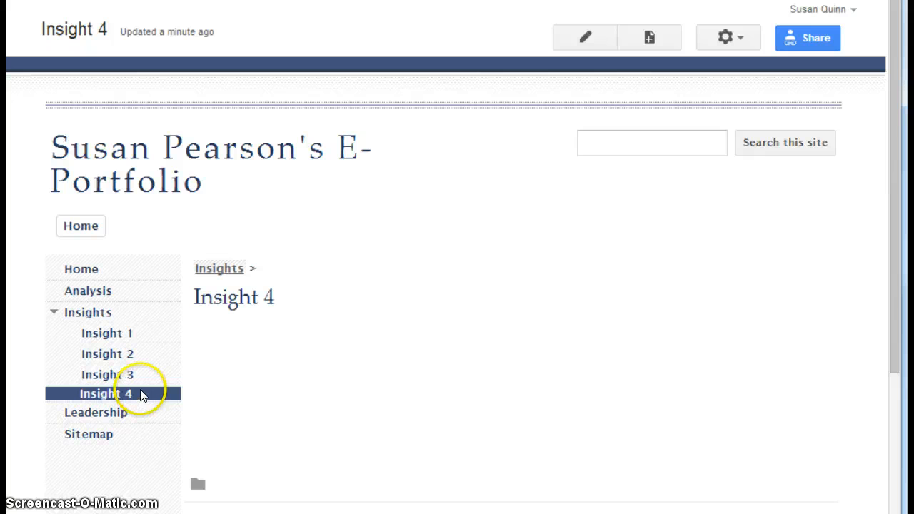